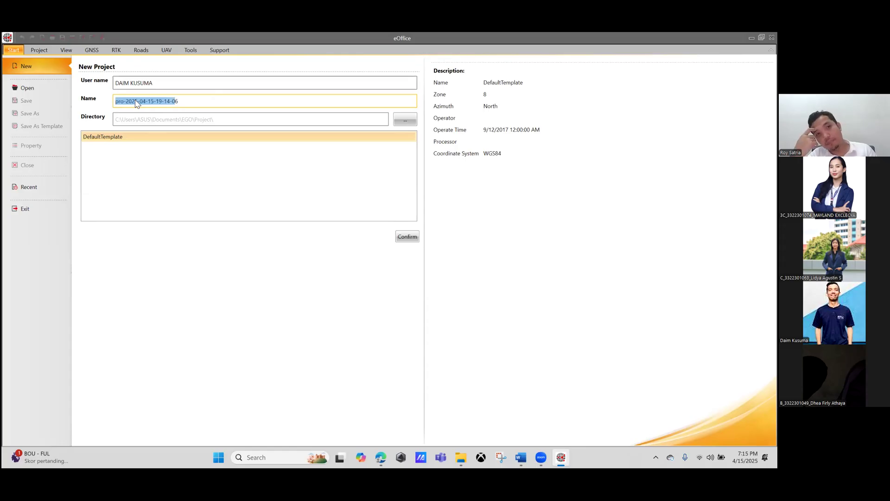
Step: Name the new project BM 1 and create it from the DefaultTemplate
key(shift+End)
text(BM)
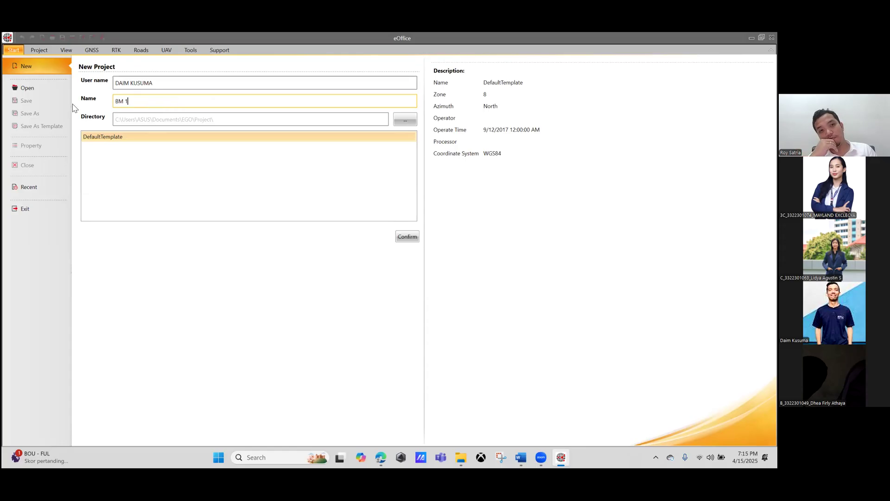
click(407, 236)
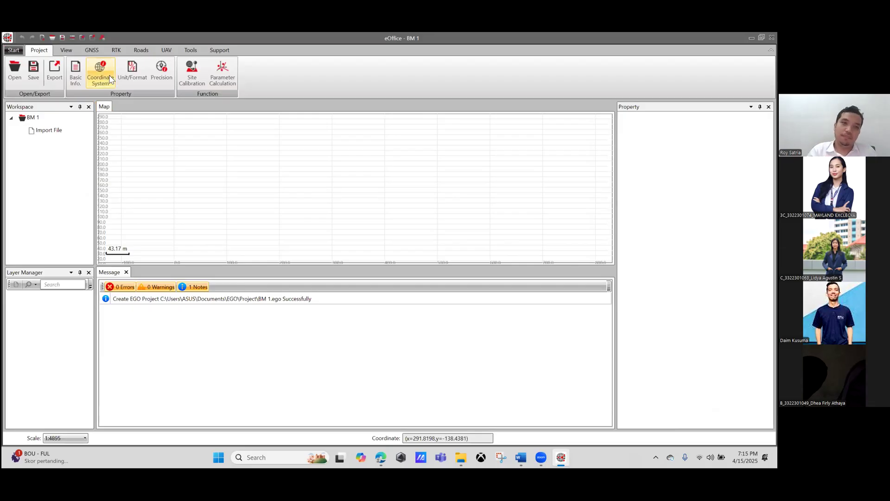
Step: Set the projection method of the project's WGS84 coordinate system to UTM Projection
click(110, 79)
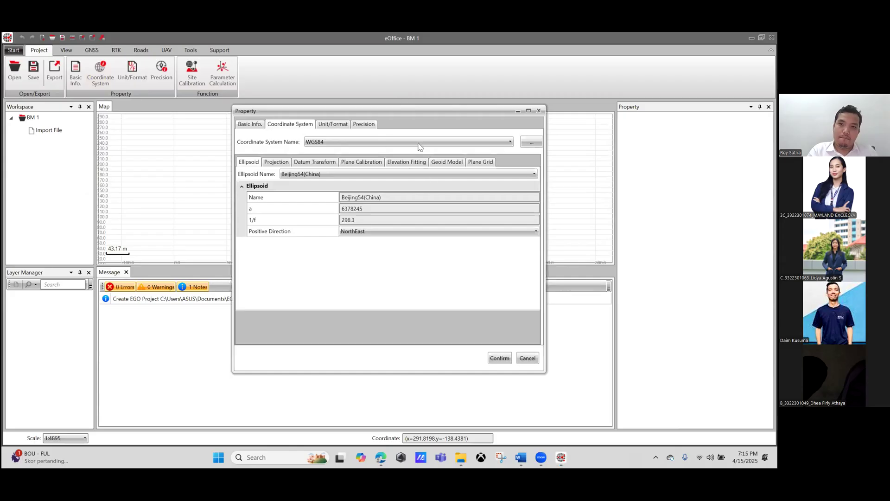
click(278, 162)
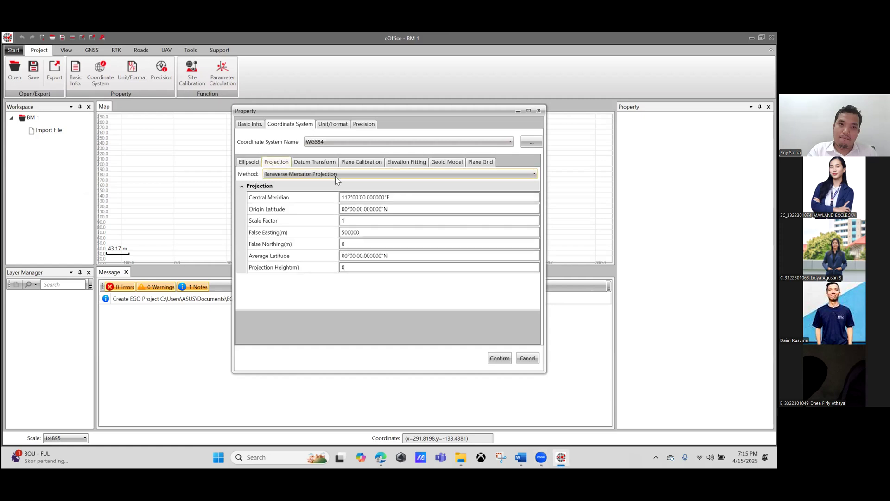
click(344, 175)
scroll(319, 245, down, 2)
click(380, 212)
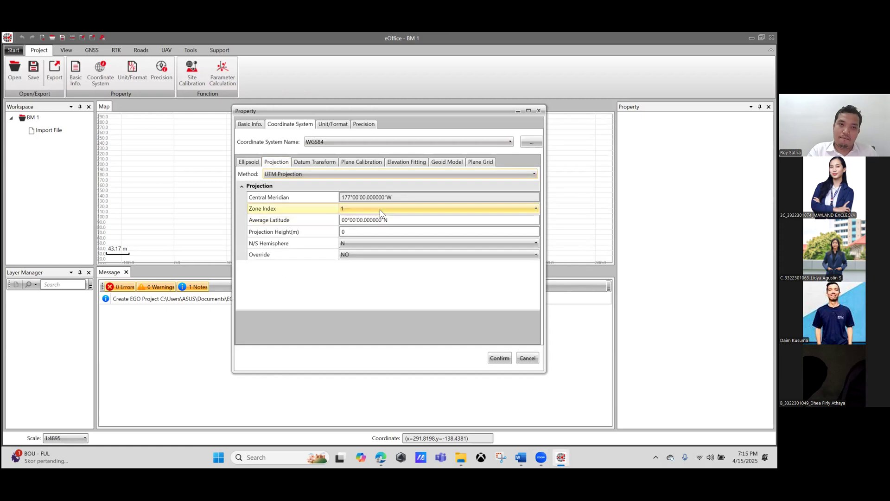
Step: Set the UTM zone index to 49 and the hemisphere to S, and apply the project's coordinate system settings
click(380, 213)
scroll(388, 269, down, 10)
scroll(388, 270, down, 2)
click(391, 249)
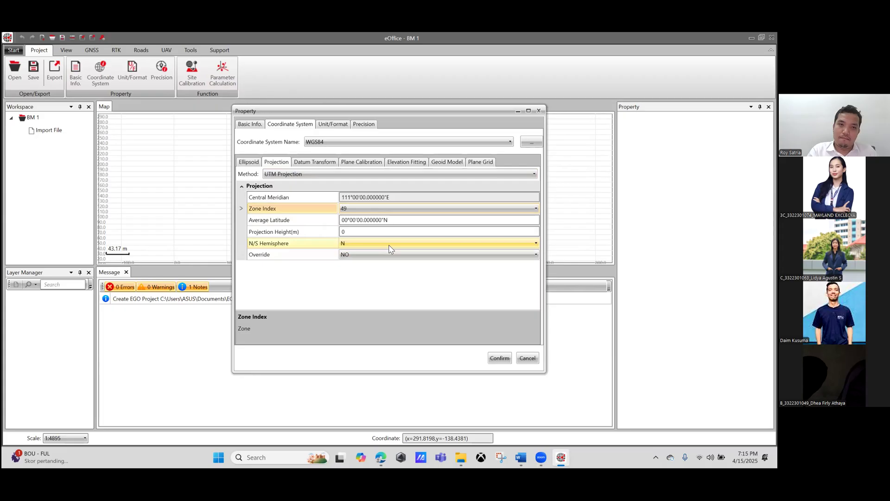
click(389, 248)
click(383, 264)
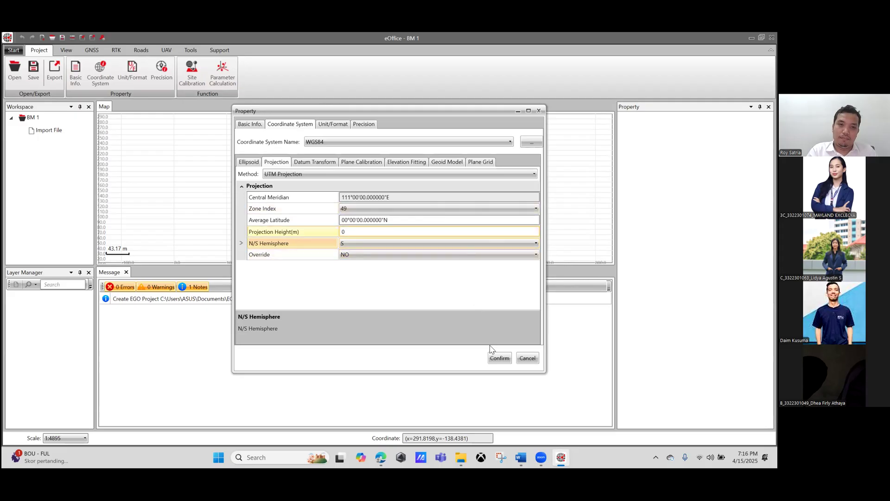
key(Return)
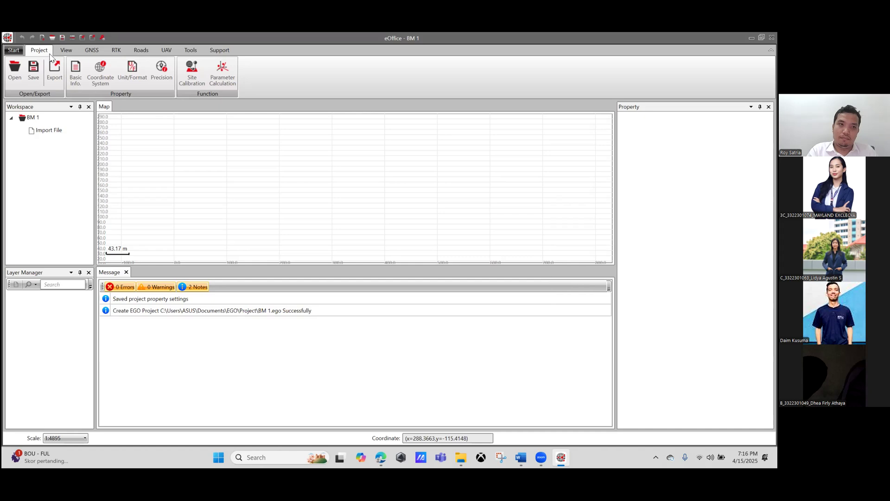
Step: Import the GNSS observation file TDV 4 9D288B1.24o from the RINEX folder and accept its observation settings
click(90, 51)
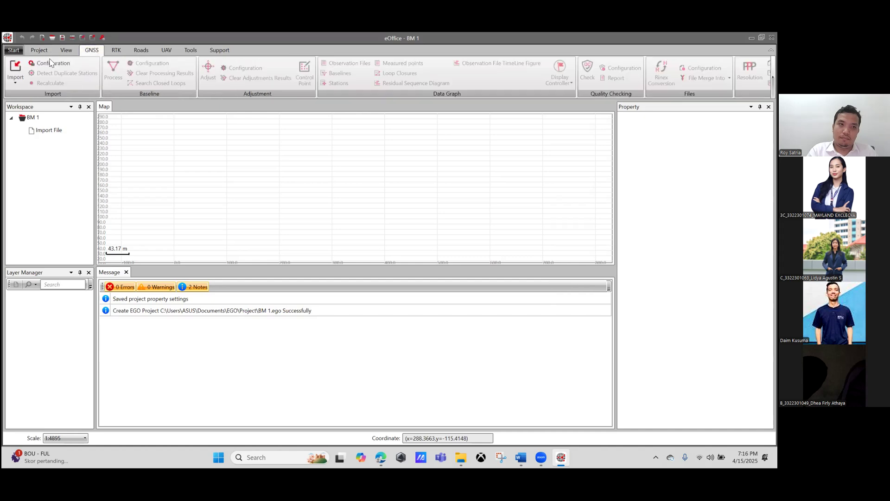
click(17, 69)
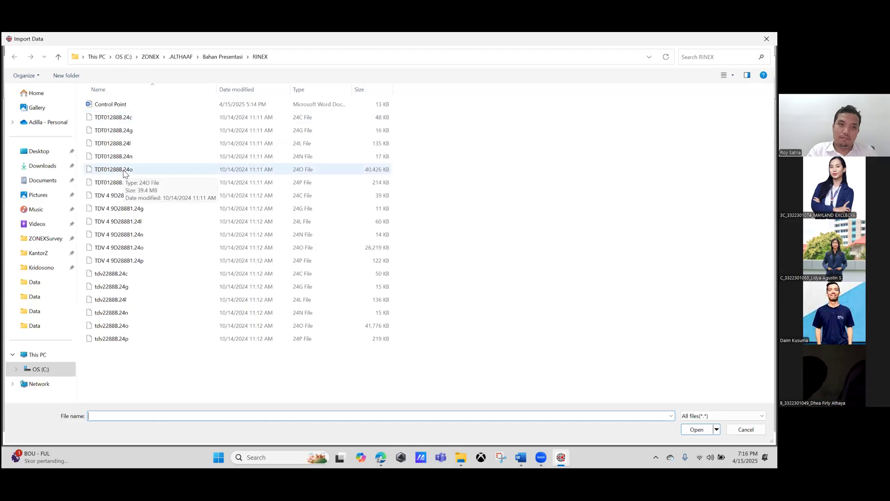
click(166, 250)
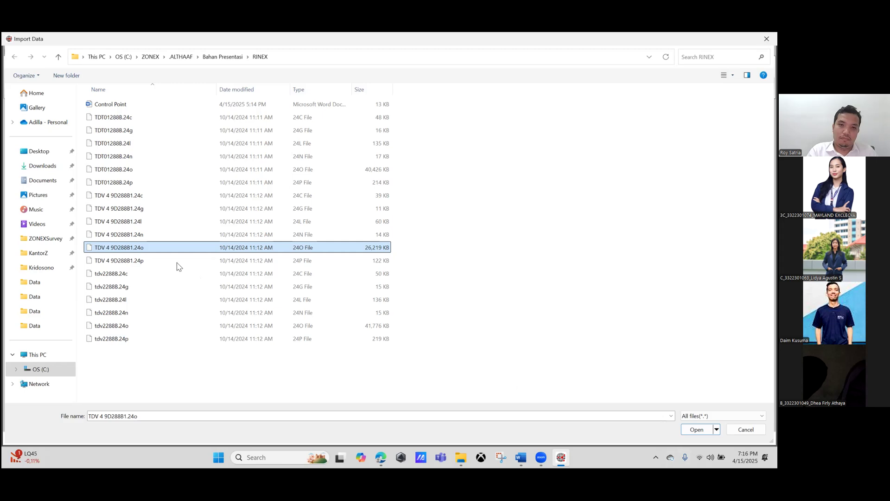
click(697, 430)
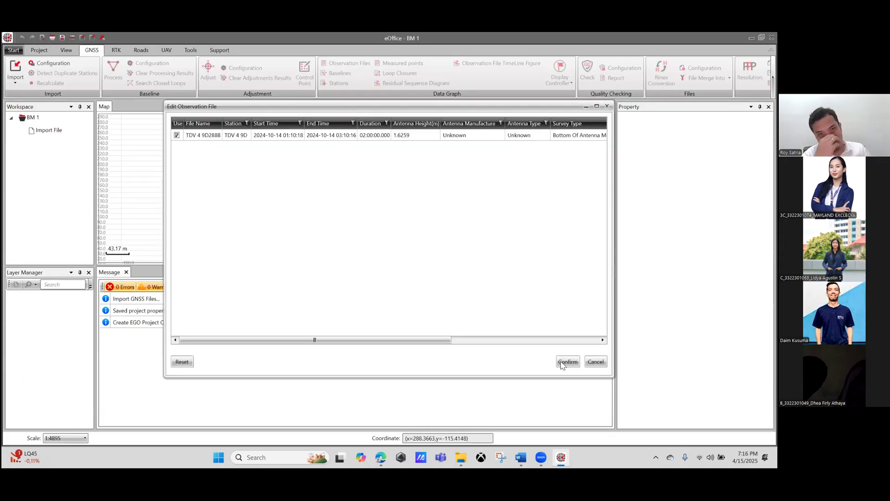
click(560, 363)
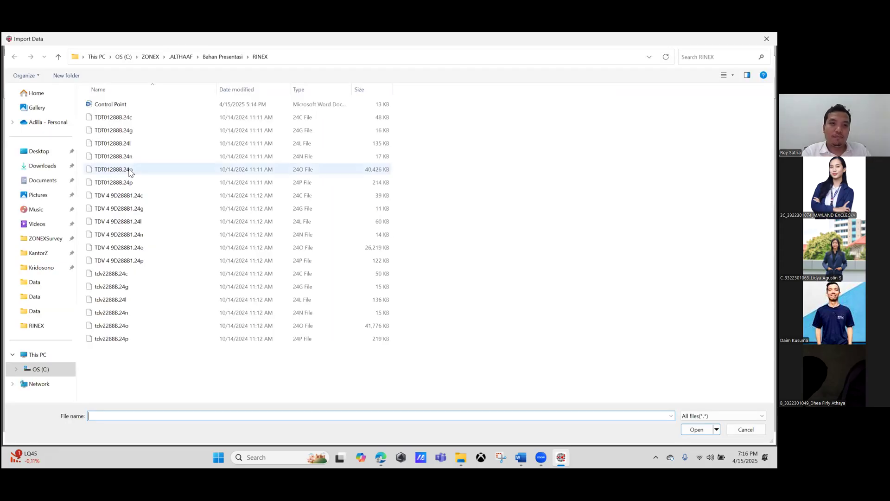
Step: Import the observation files TDT01288B.24o and tdv2288B.24o together and accept their observation settings
click(130, 170)
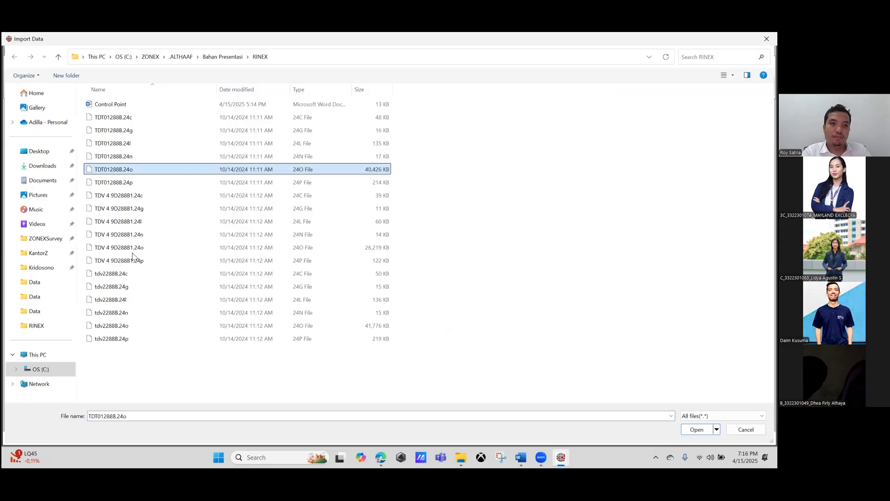
ctrl+click(130, 327)
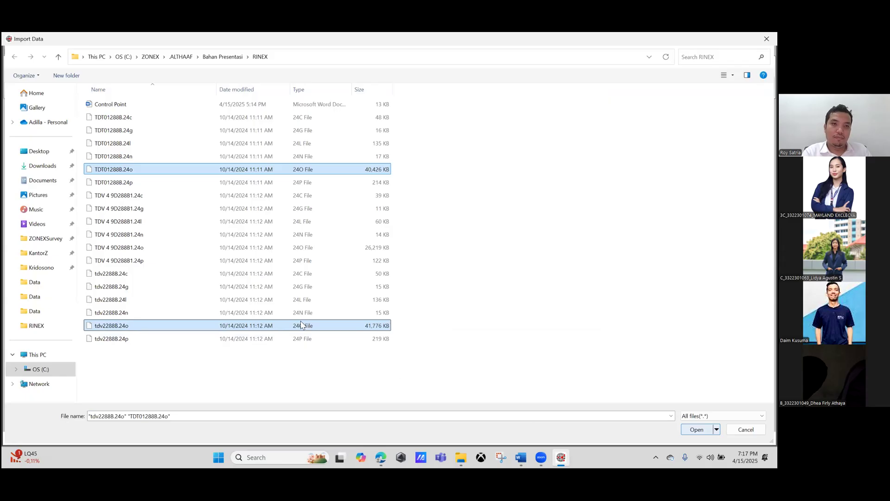
key(Return)
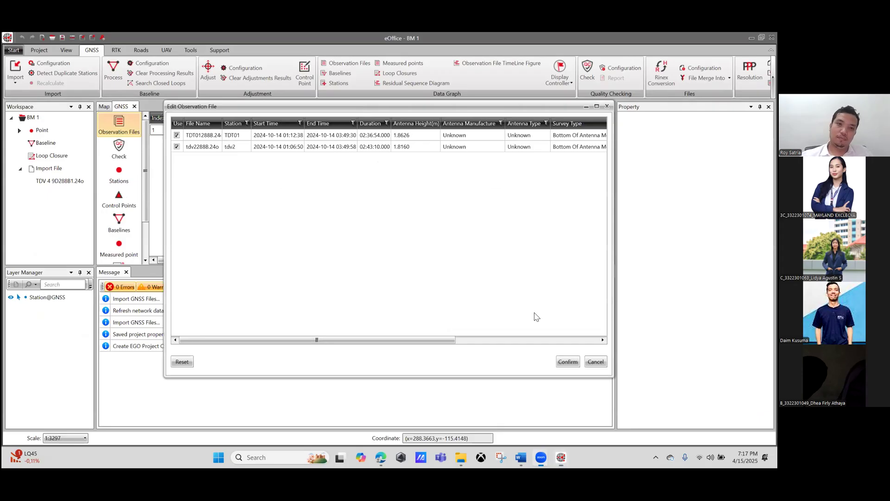
click(568, 362)
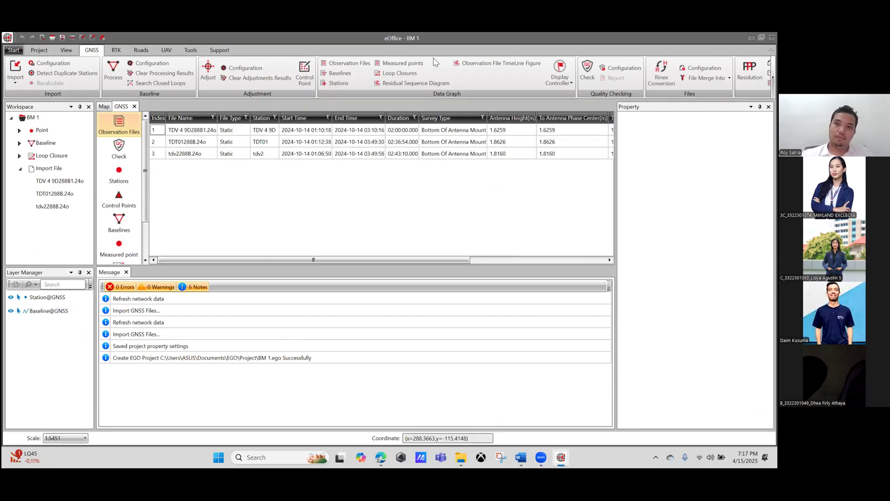
Step: Examine the observation files' time coverage chart, including TDV 4 9D288B1.24o, and return to the map
click(478, 64)
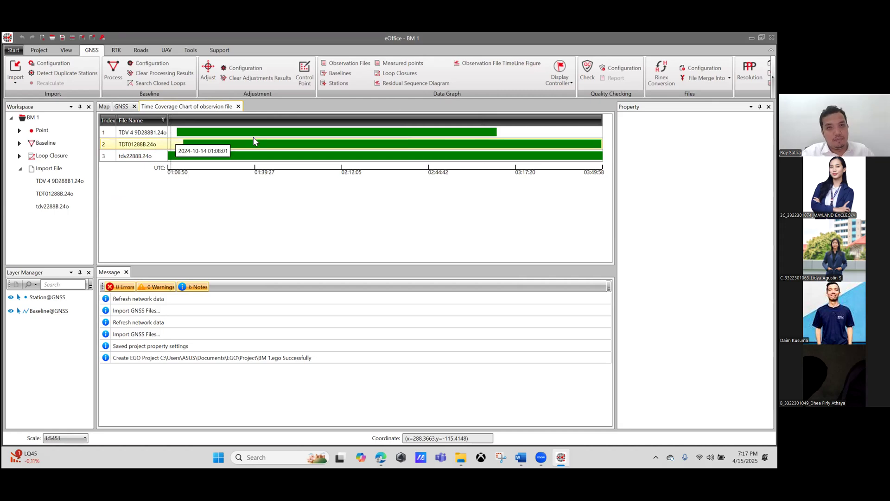
click(181, 135)
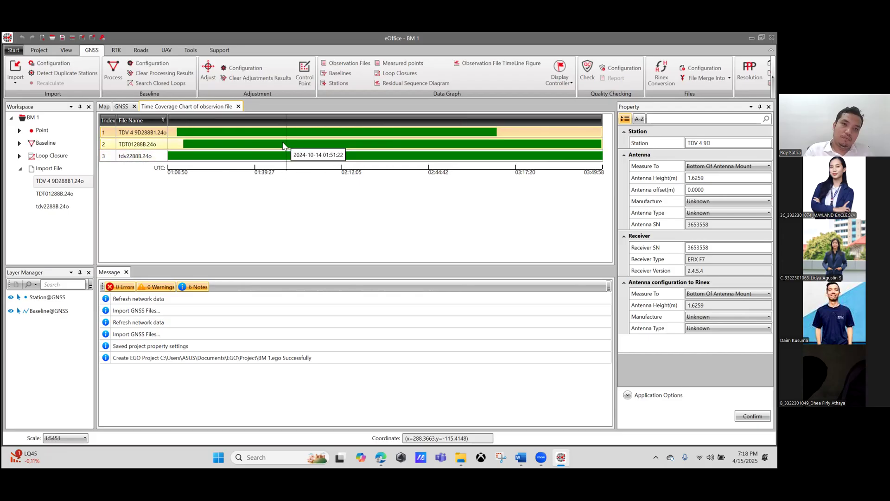
click(106, 107)
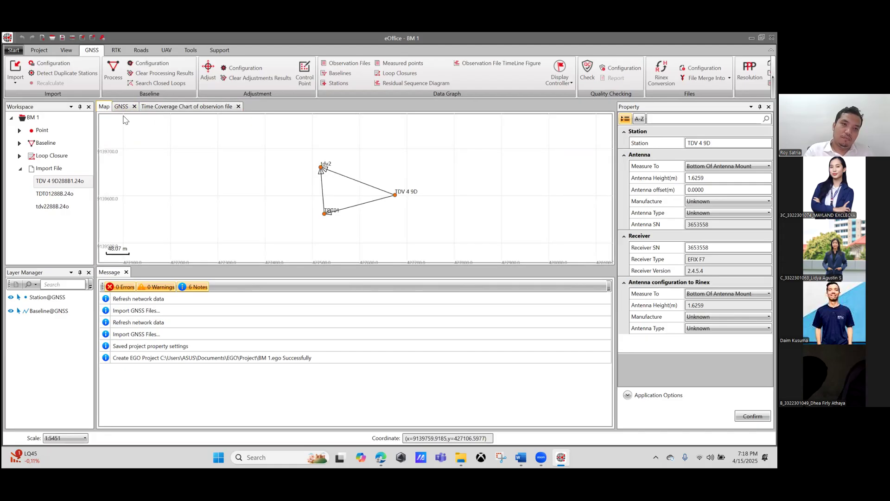
Step: Inspect the attributes of the baselines on the map, including the one between TDT01 and tdv2
click(374, 189)
click(370, 187)
click(366, 210)
click(324, 196)
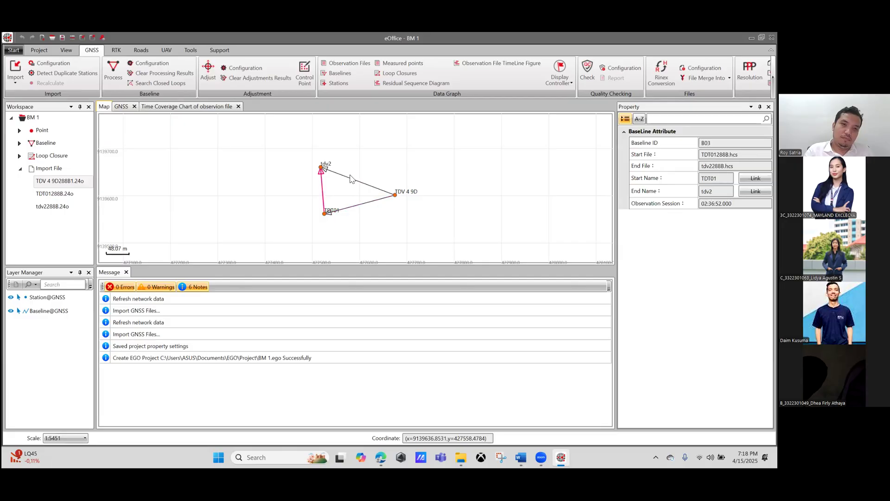
Step: Exchange the start and stop points of the TDV 4 9D–tdv2 and TDV 4 9D–TDT01 baselines so both end at TDV 4 9D
click(371, 186)
click(369, 188)
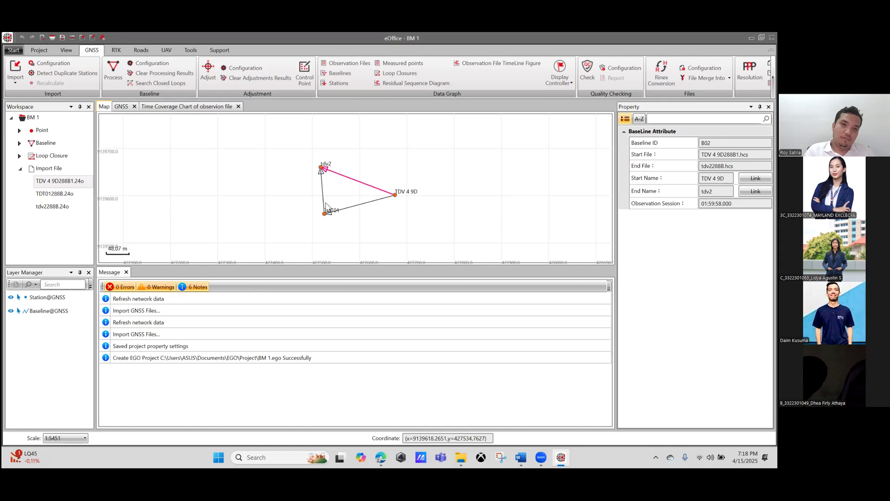
right_click(345, 179)
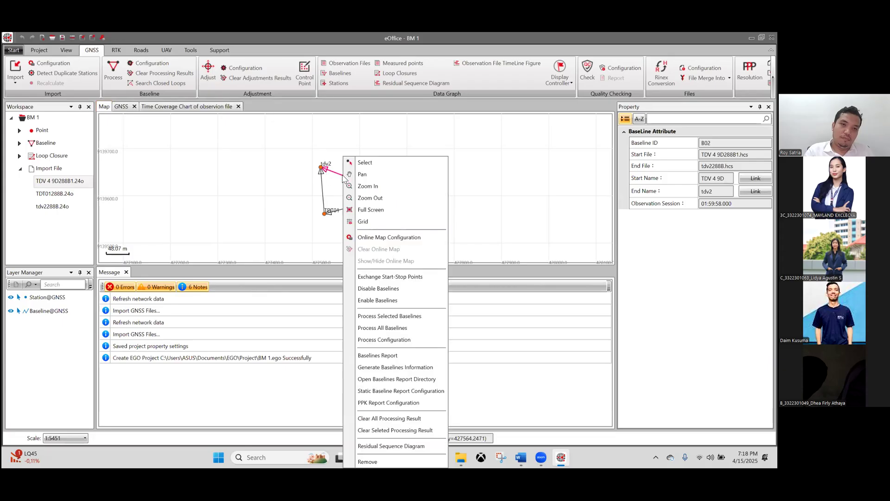
click(406, 277)
click(360, 209)
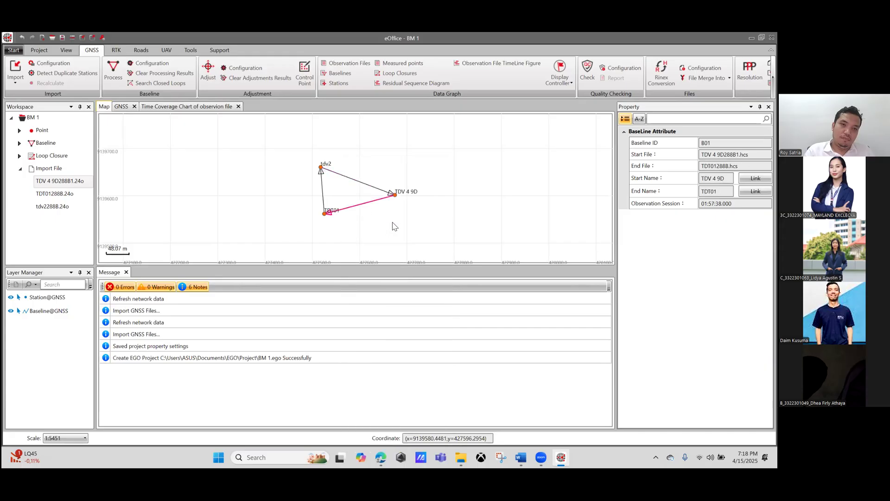
right_click(357, 204)
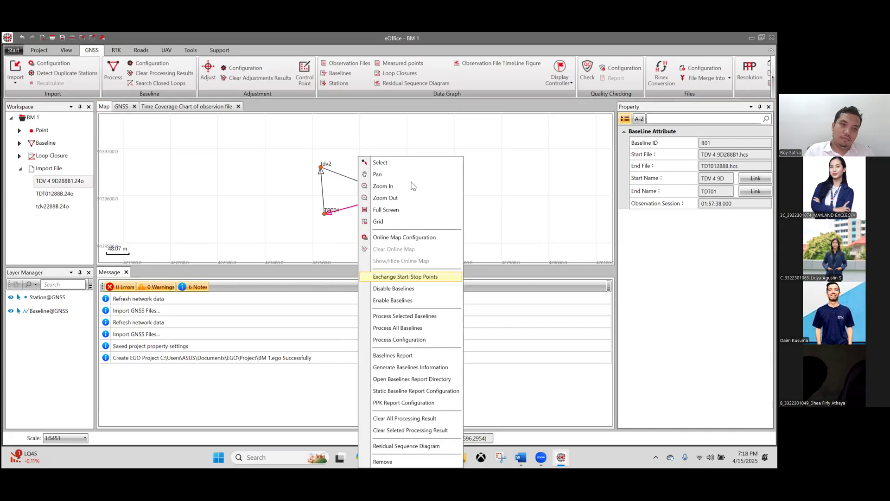
click(408, 274)
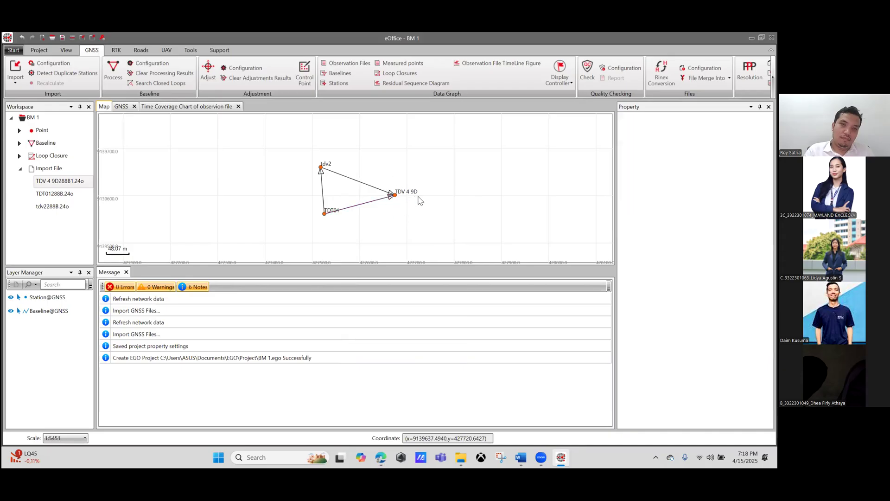
Step: Exchange the start and stop points of both TDV 4 9D baselines again so they start at TDV 4 9D
right_click(351, 181)
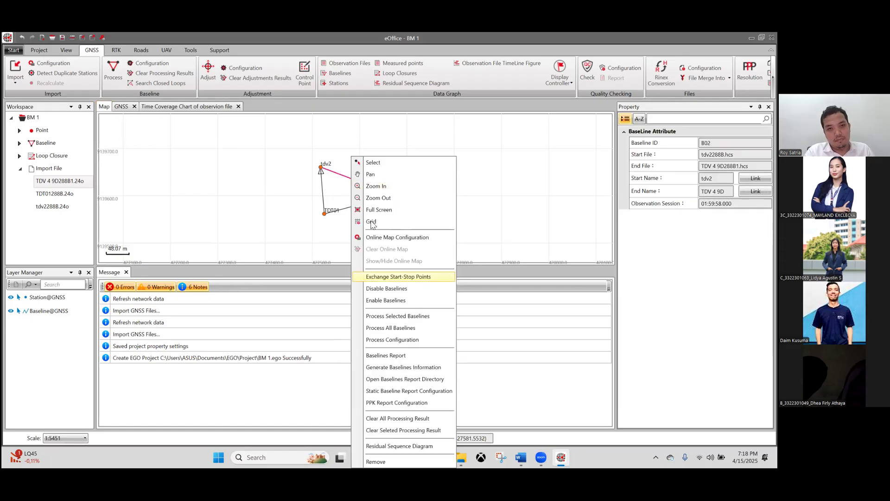
click(397, 277)
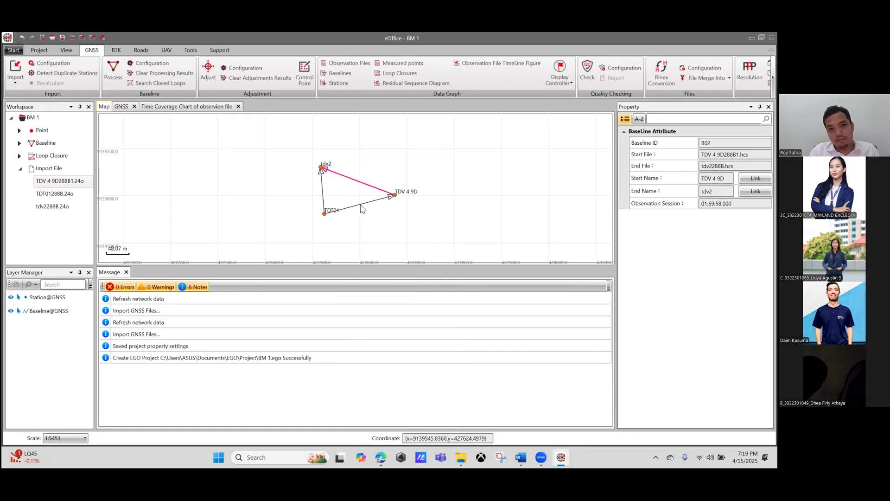
click(362, 204)
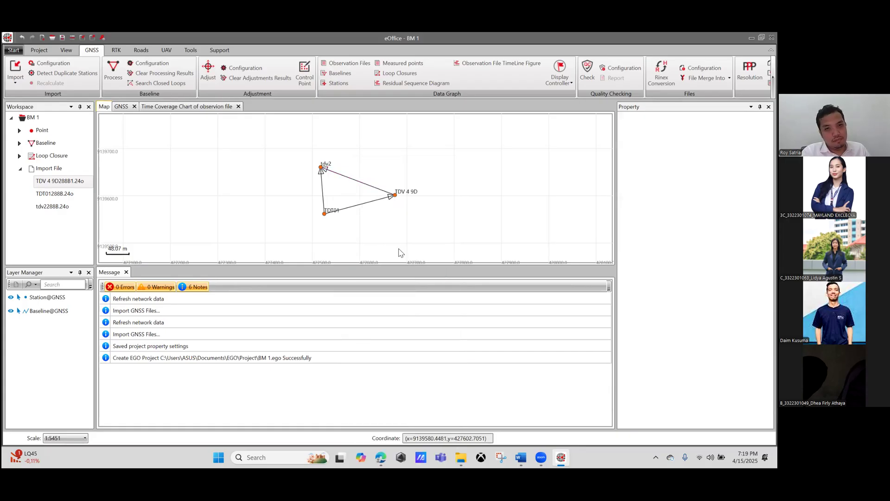
right_click(363, 204)
click(398, 277)
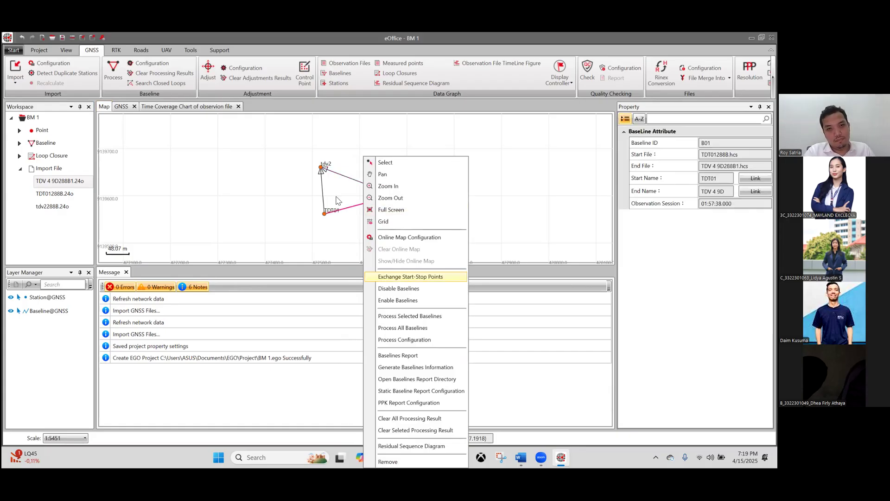
Step: Exchange the start and stop points of the TDT01–tdv2 baseline so it runs from tdv2 to TDT01
click(321, 183)
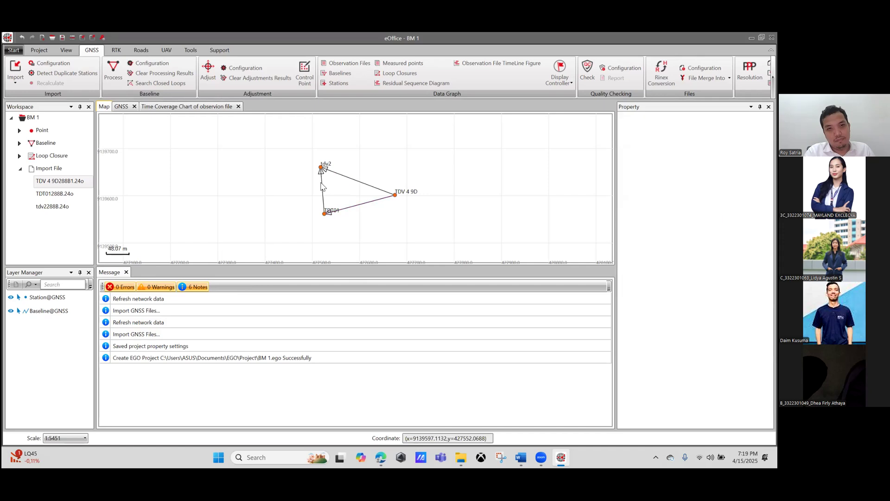
right_click(323, 185)
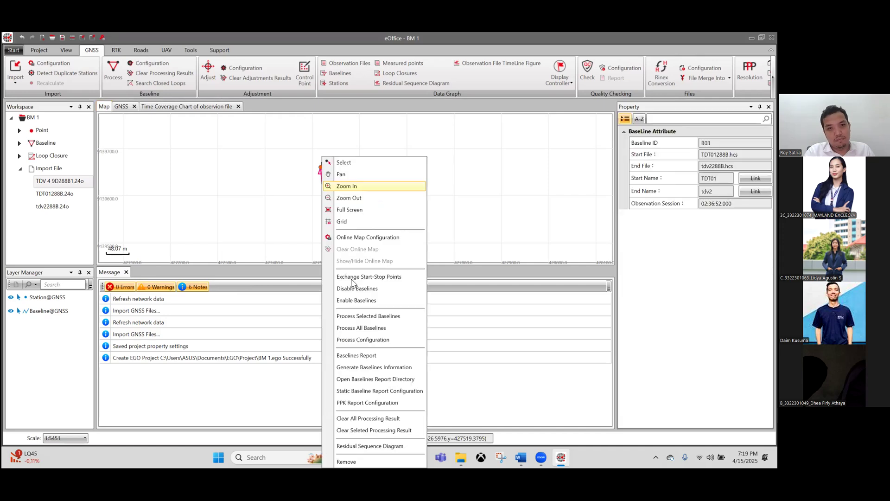
click(379, 280)
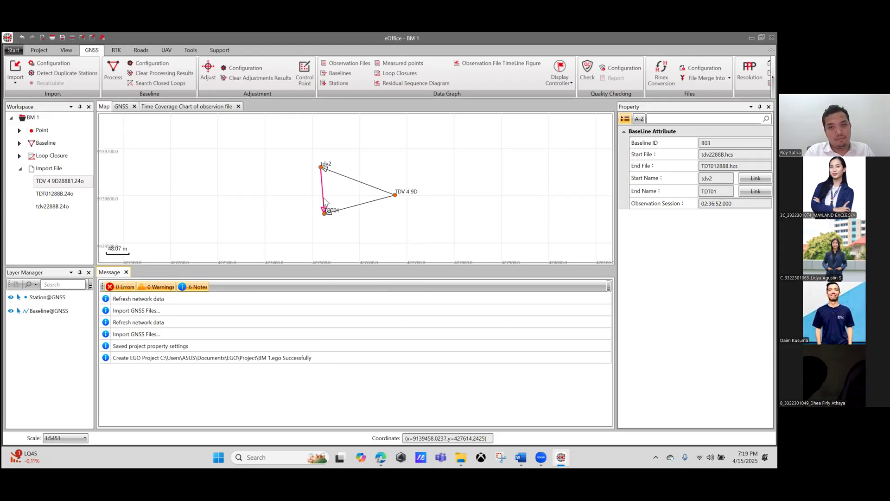
Step: Review the quality check list and the observation files list in the GNSS data
click(122, 107)
click(122, 146)
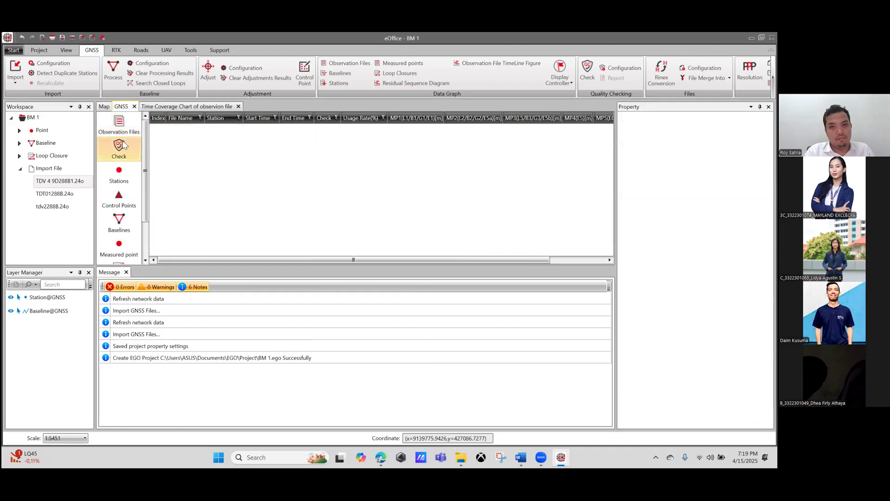
click(119, 131)
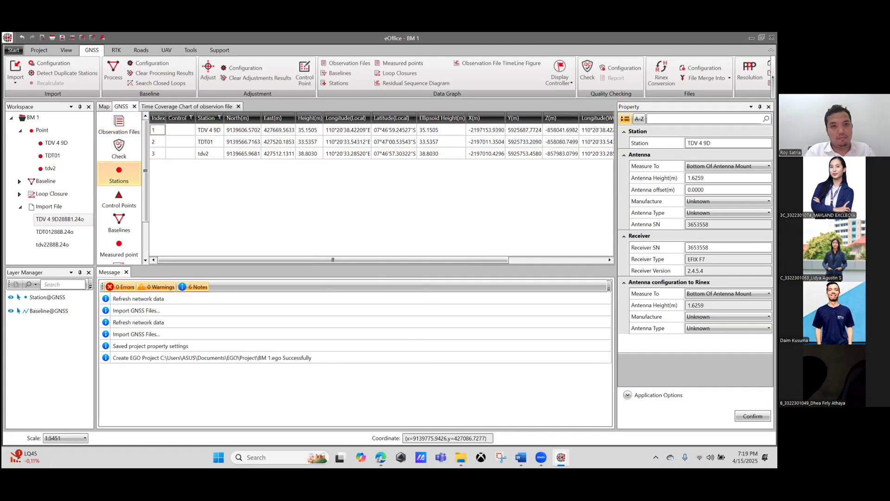
Step: Compare station TDV 4 9D with the coordinates in the Control Point Word document, and set the station's coordinate type to Local
click(190, 134)
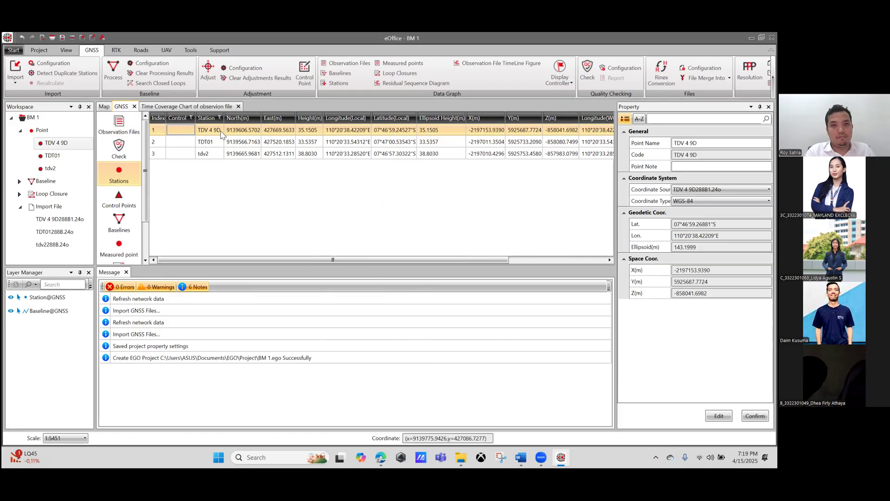
click(649, 226)
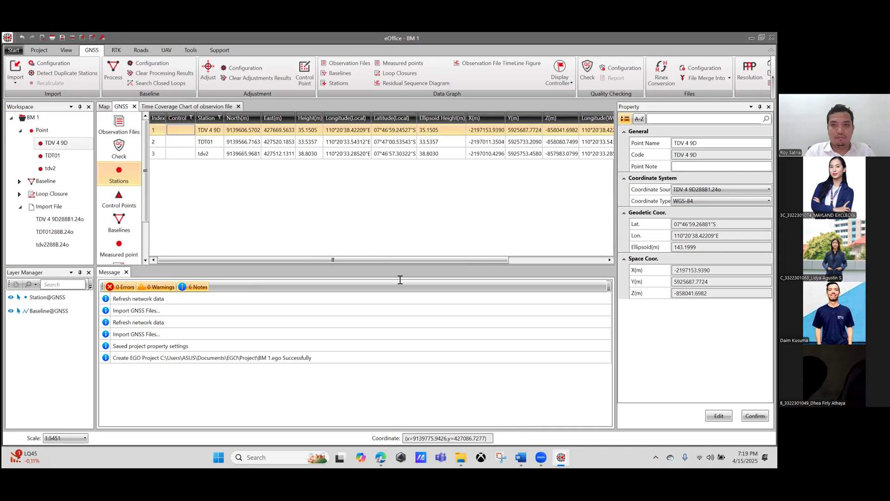
key(alt+Tab)
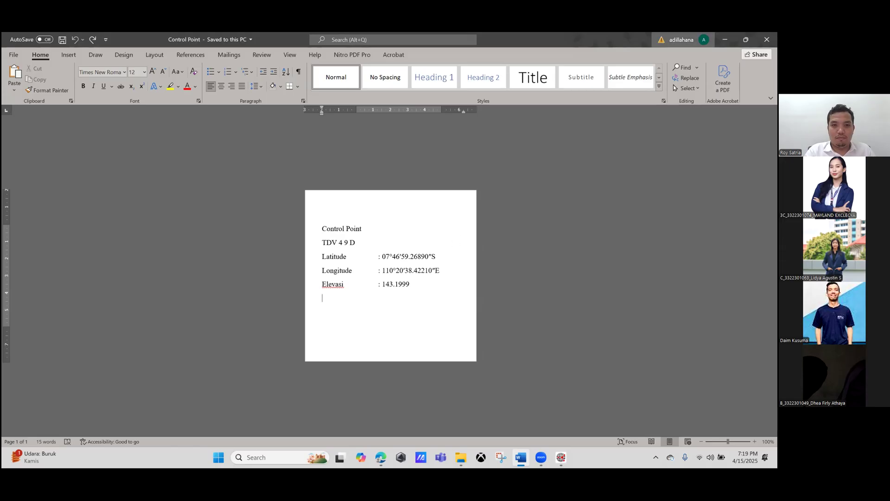
click(725, 40)
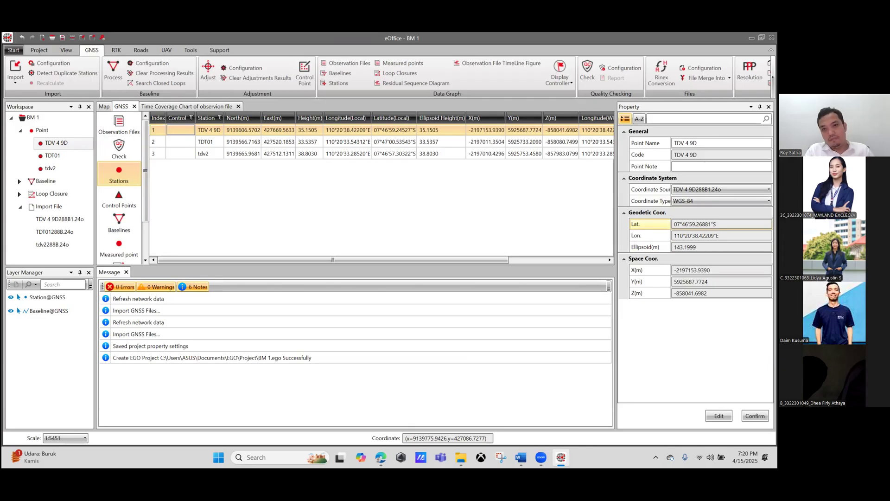
click(721, 201)
click(714, 222)
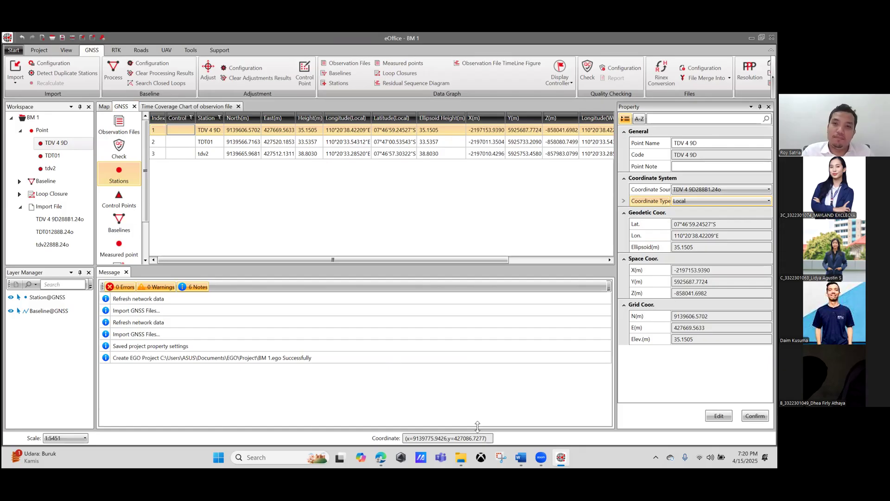
Step: Copy the latitude 07°46′59.26890″S from the Control Point document in Word and try to enter it as TDV 4 9D's latitude in eOffice
key(alt+Tab)
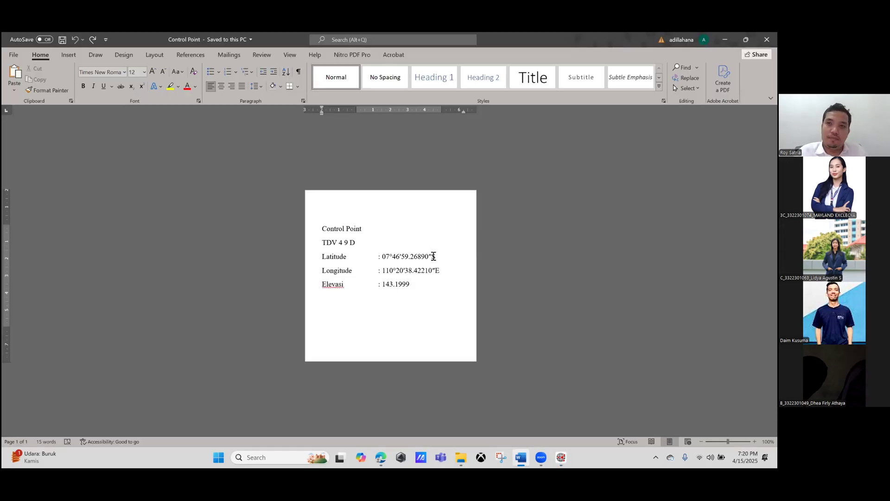
drag(432, 256, 382, 259)
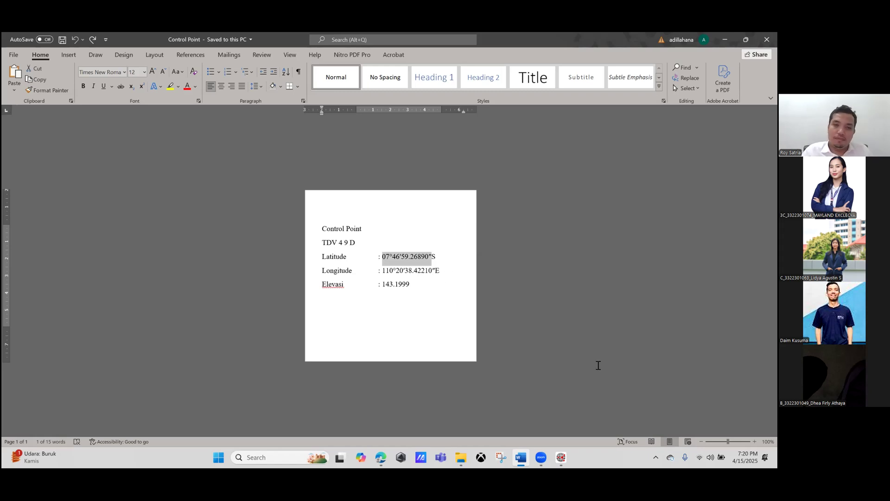
mouse_move(563, 457)
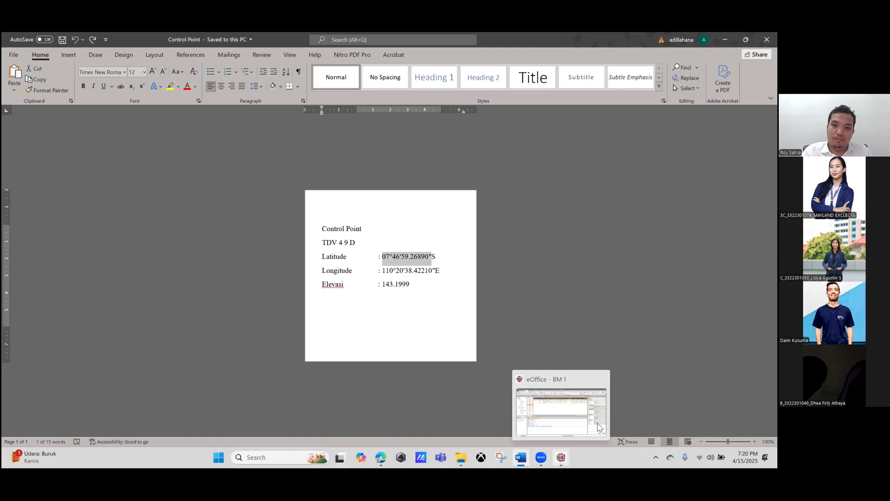
click(600, 428)
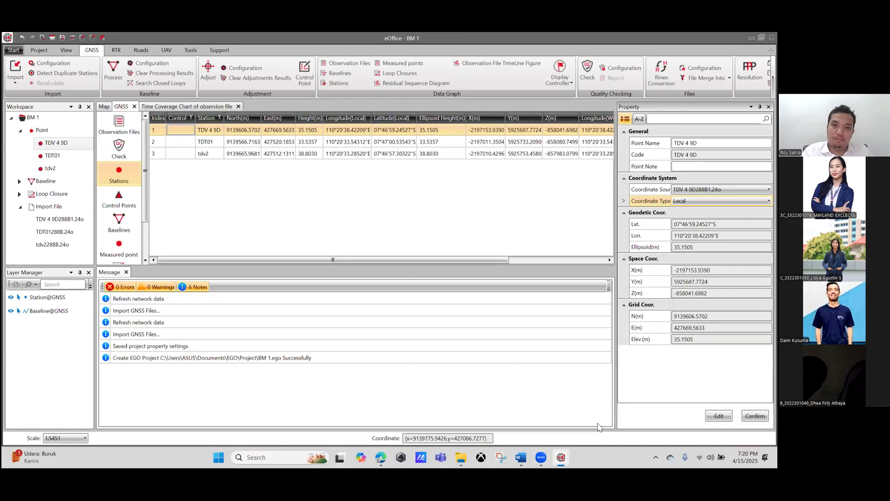
click(705, 224)
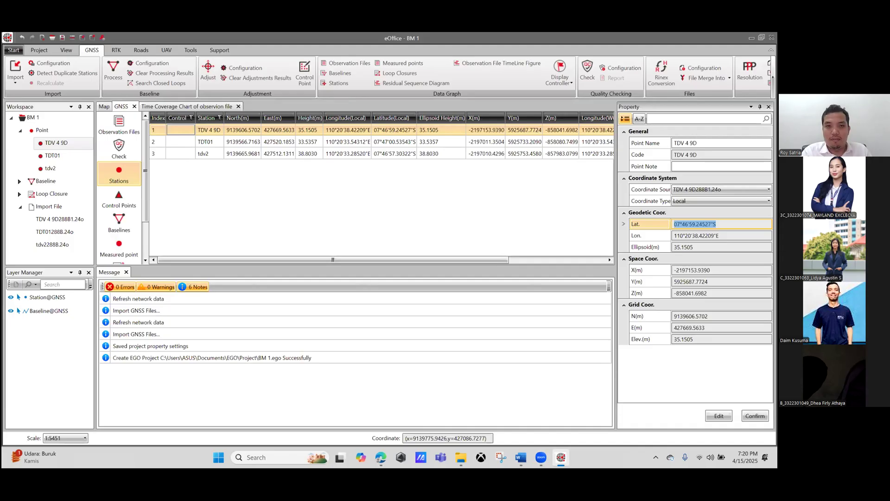
Step: Arrange the Control Point Word document beside the station properties and retry transferring its latitude to TDV 4 9D
key(alt+Tab)
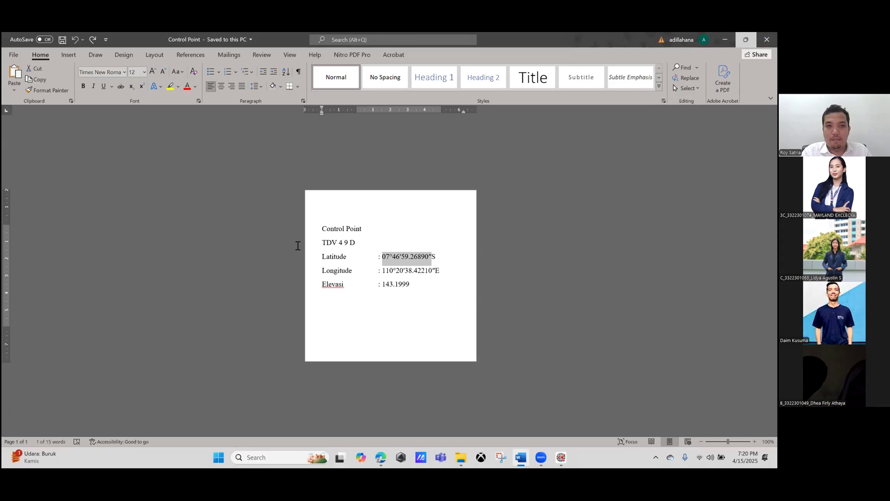
key(super+Left)
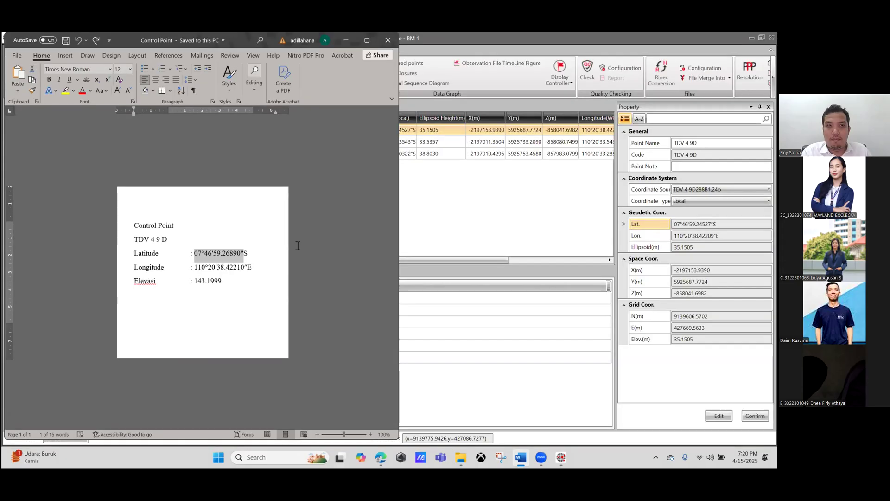
click(248, 254)
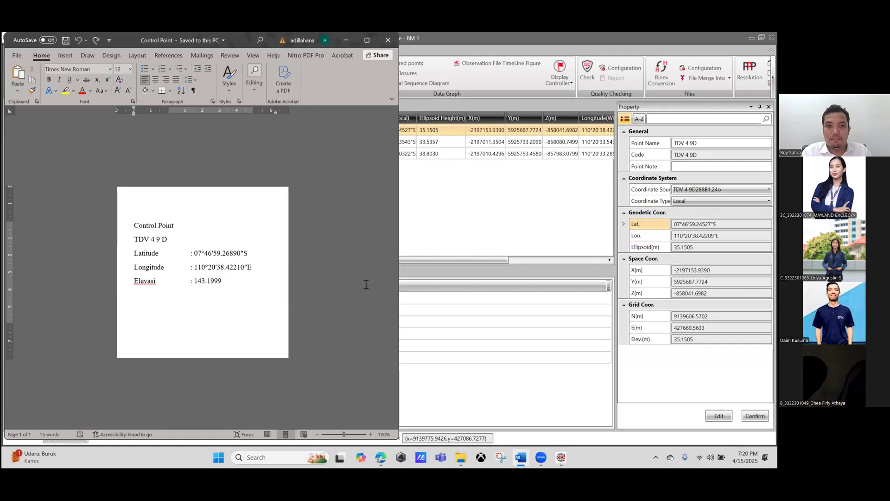
drag(247, 254, 195, 253)
click(696, 225)
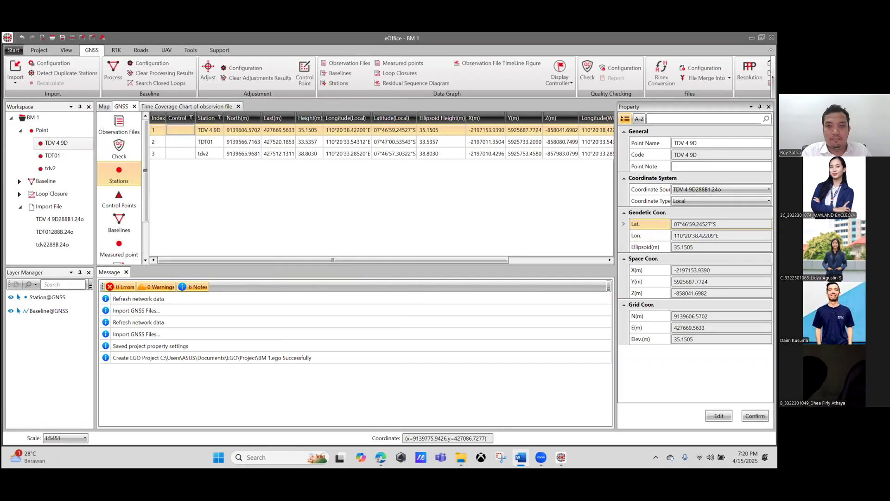
click(696, 224)
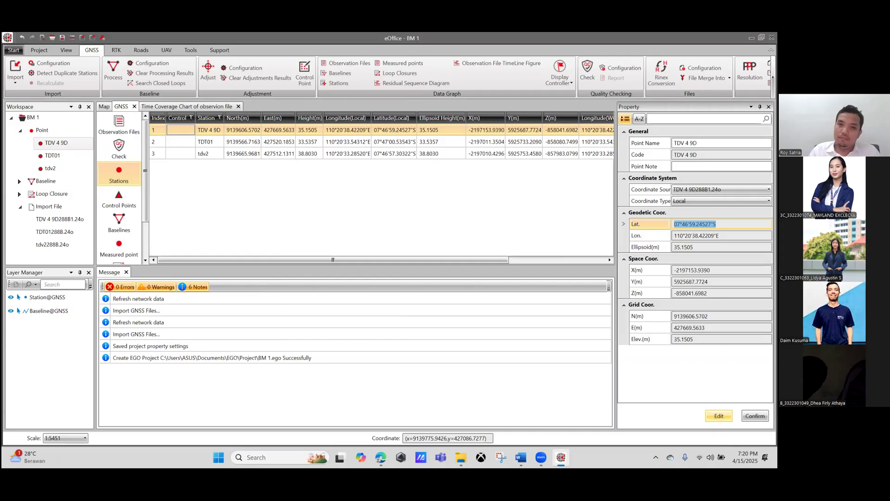
Step: Enable editing of station TDV 4 9D and set its latitude to 07°46′59.26890″S from the Control Point document
click(719, 416)
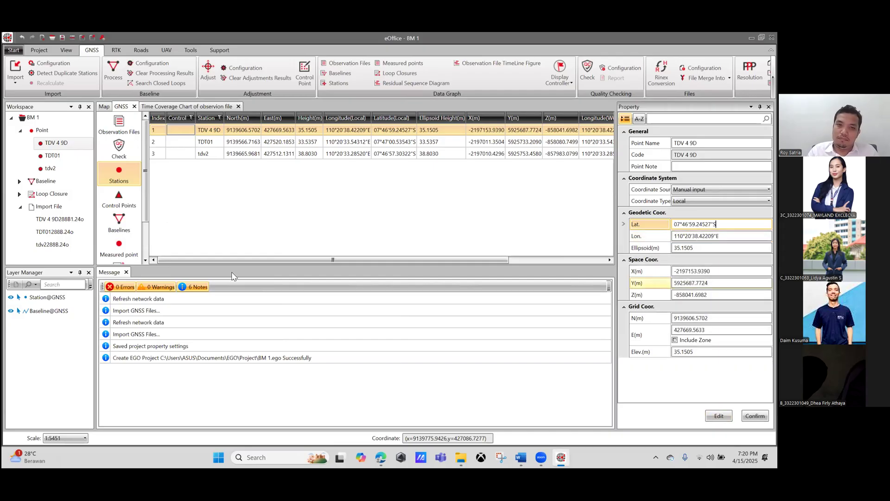
drag(251, 253, 194, 253)
key(ctrl+c)
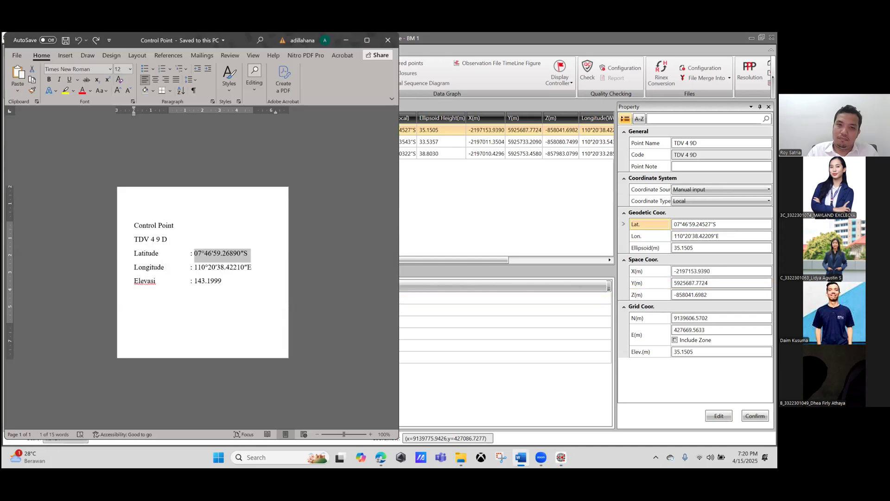
click(723, 225)
drag(719, 225, 674, 225)
key(ctrl+v)
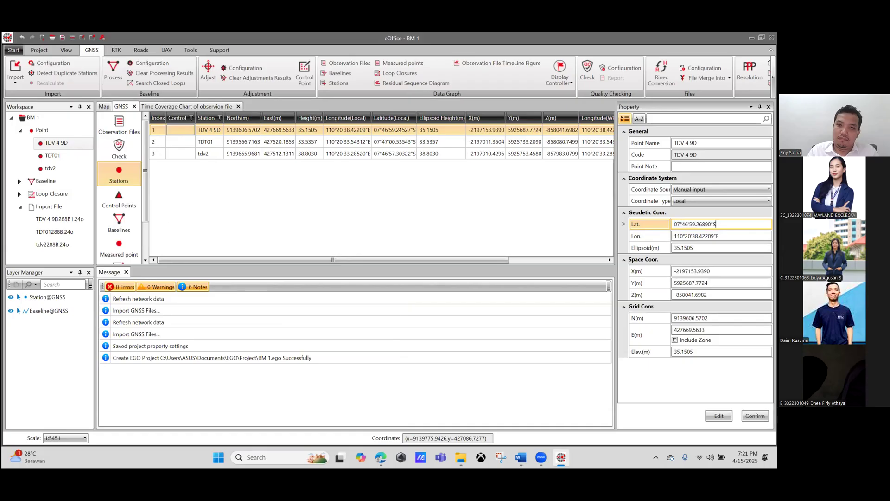
key(Return)
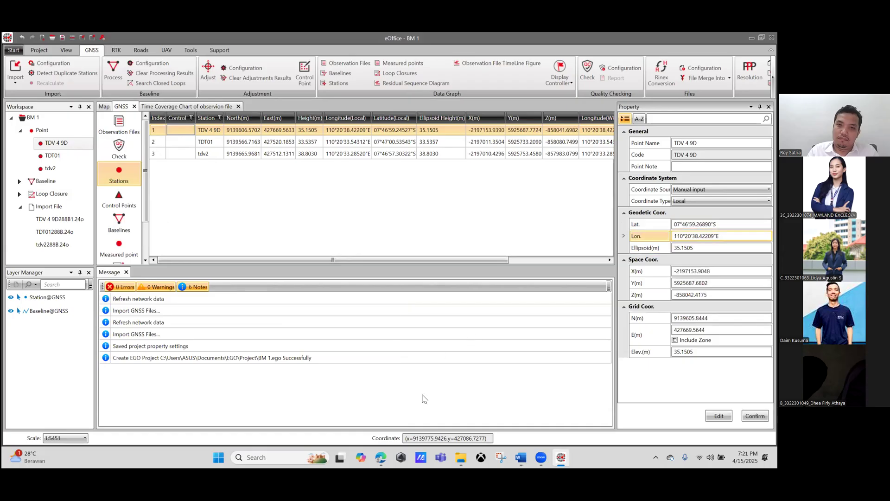
Step: Set the longitude of TDV 4 9D to 110°20′38.42210″E, copied from the Control Point document
click(519, 452)
drag(251, 267, 196, 269)
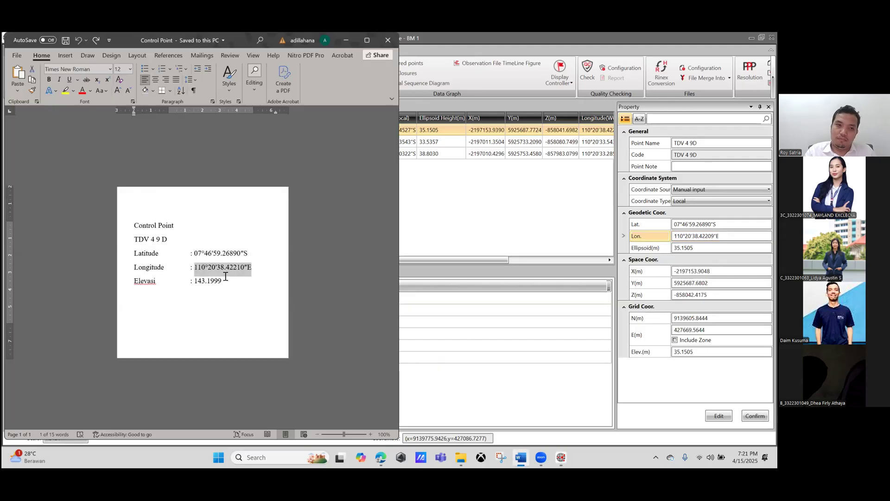
click(714, 237)
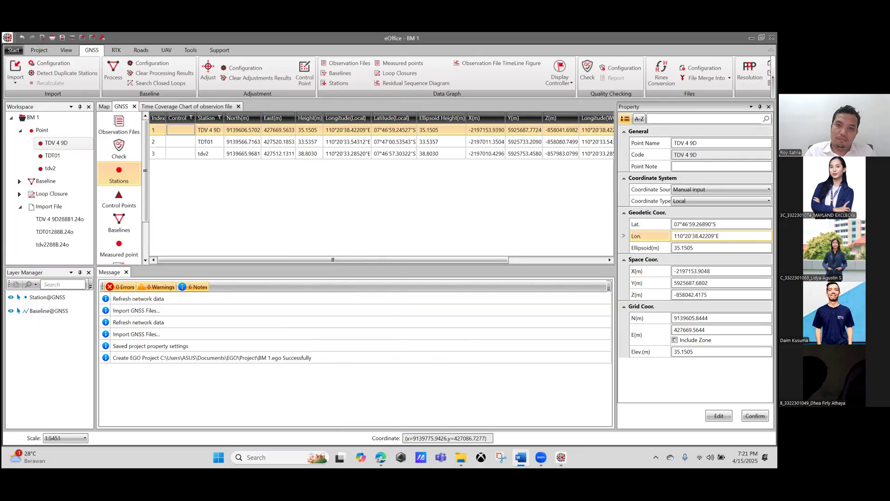
double_click(715, 236)
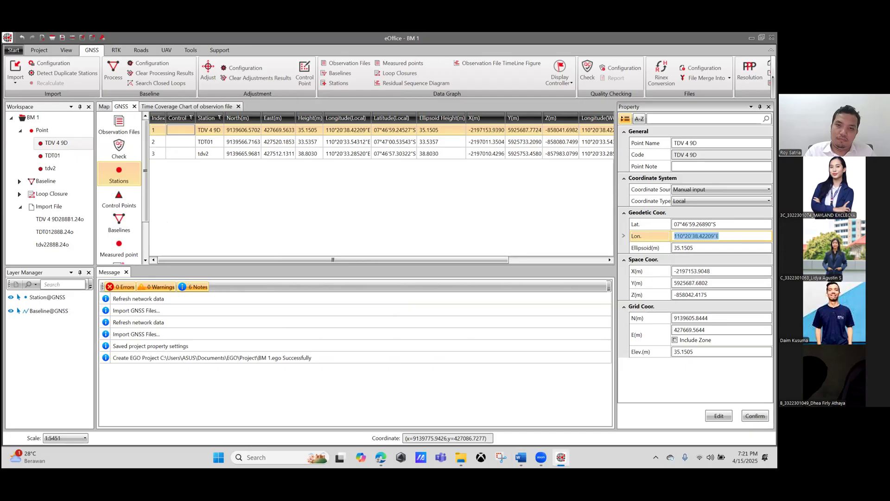
key(ctrl+v)
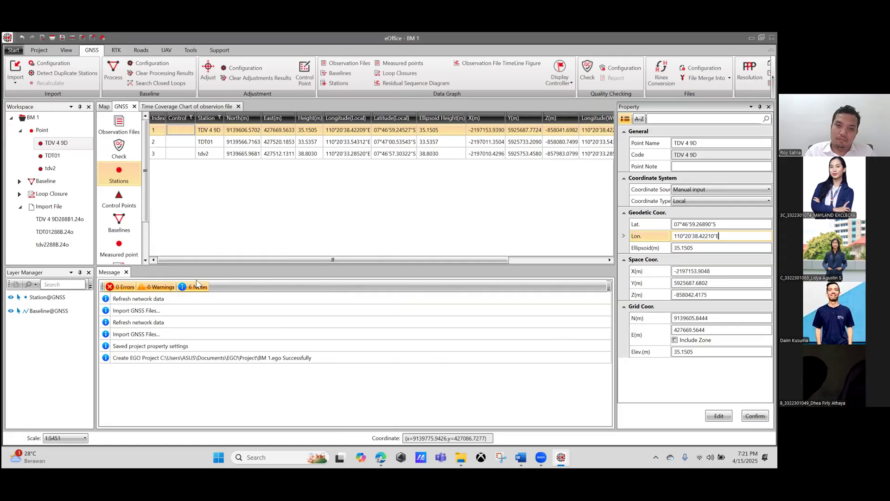
Step: Set the ellipsoid height of TDV 4 9D to 143.1999 m, copied from the Control Point document's elevation
key(alt+Tab)
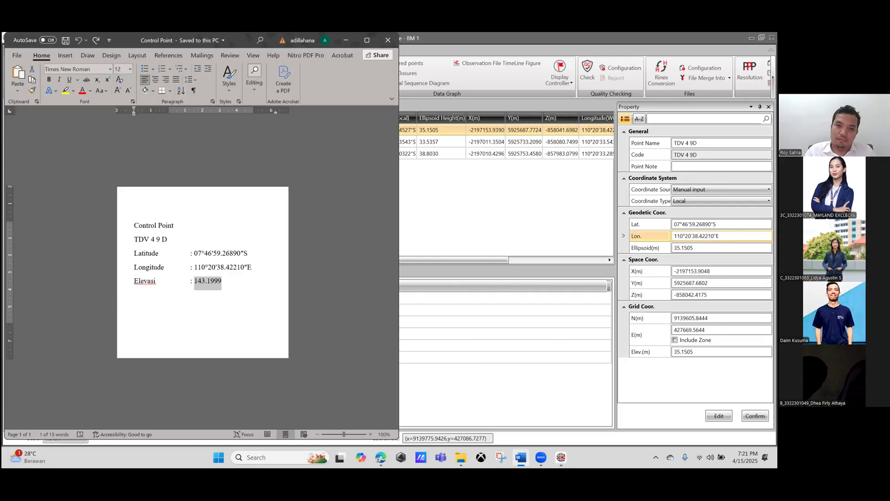
drag(695, 248, 688, 248)
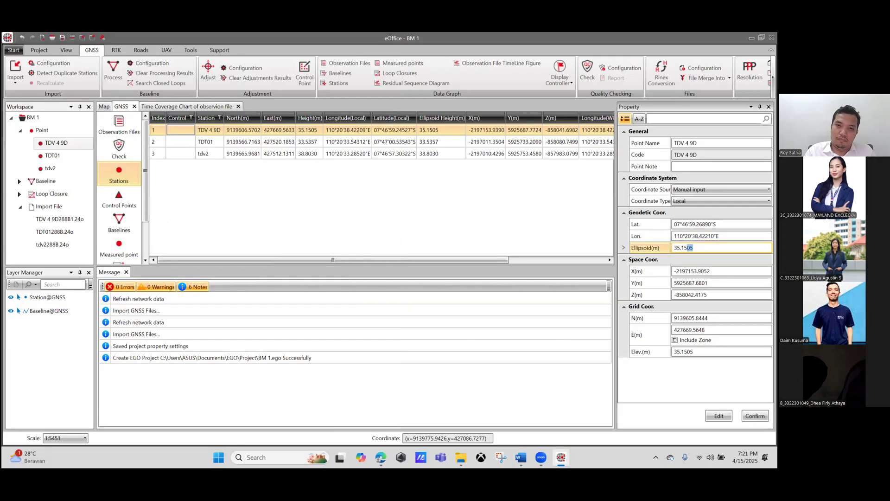
key(ctrl+a)
key(ctrl+v)
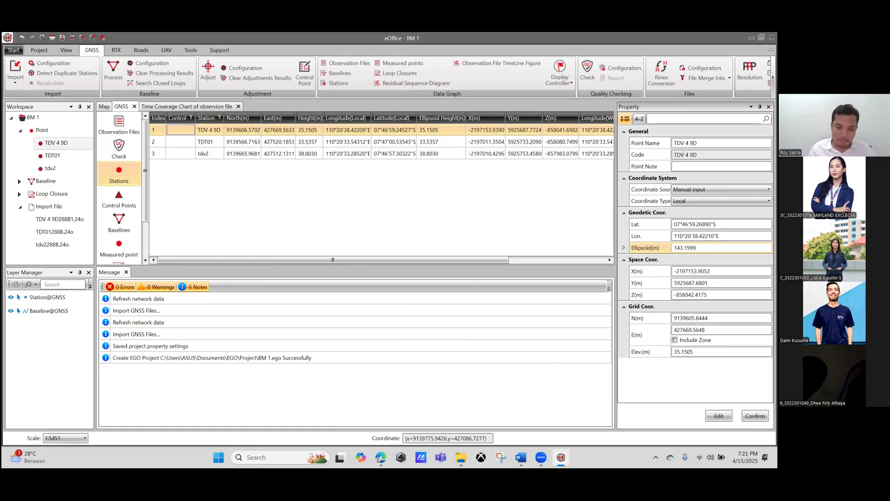
click(699, 248)
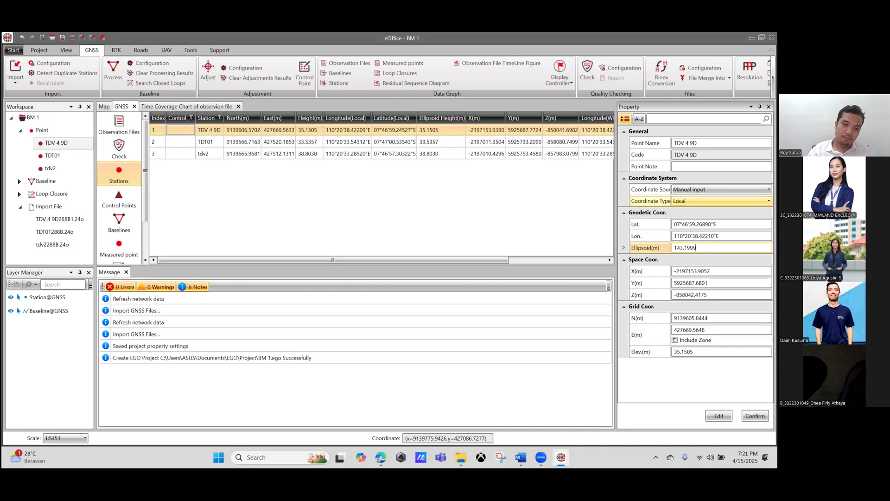
Step: Switch the coordinate type of TDV 4 9D to WGS-84 and save the station's edited coordinates
click(721, 201)
click(721, 212)
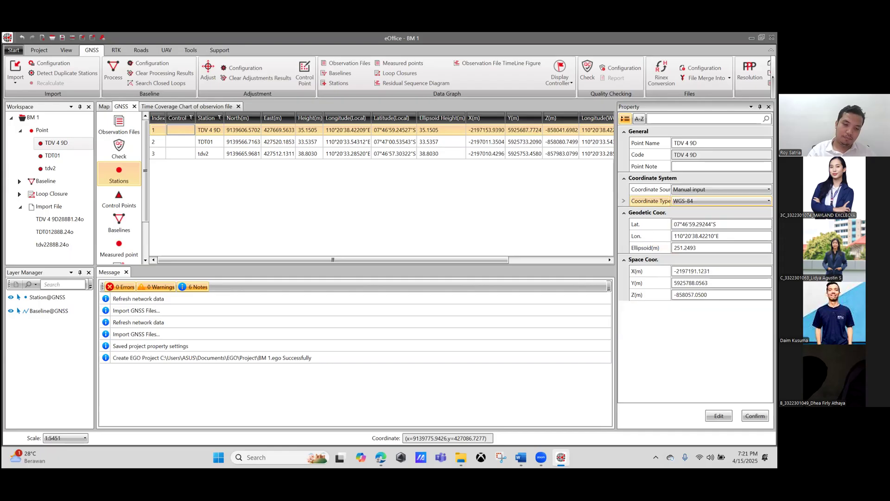
click(756, 416)
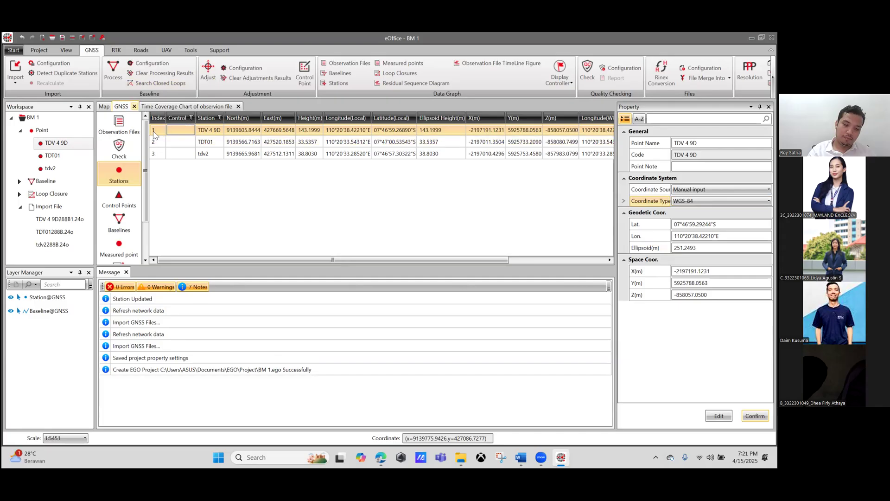
Step: Convert station TDV 4 9D to a control point and check its entry in the control points list
click(121, 202)
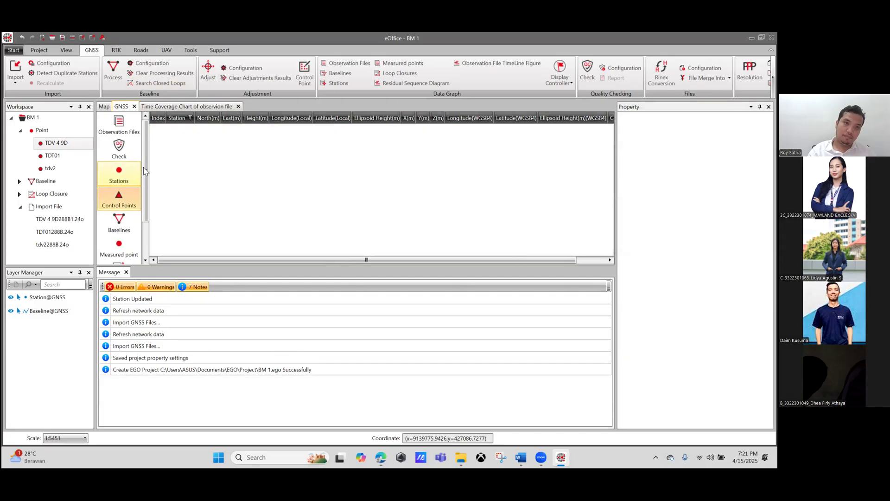
click(125, 180)
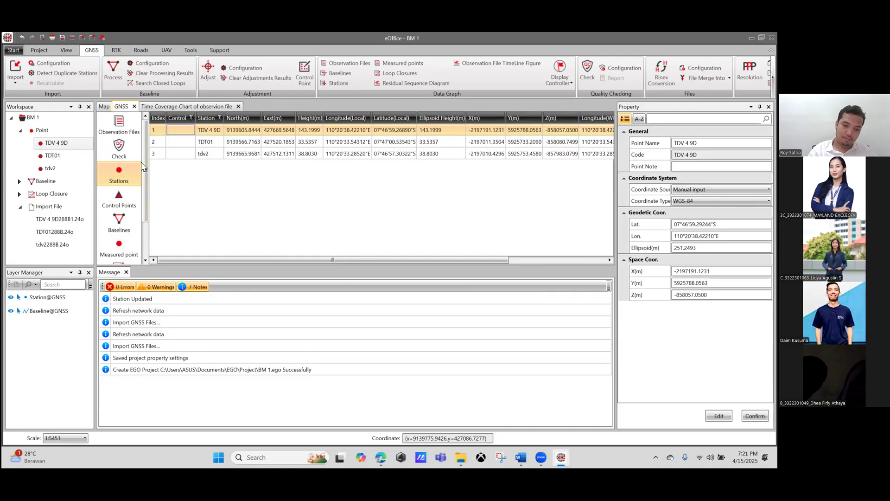
right_click(183, 134)
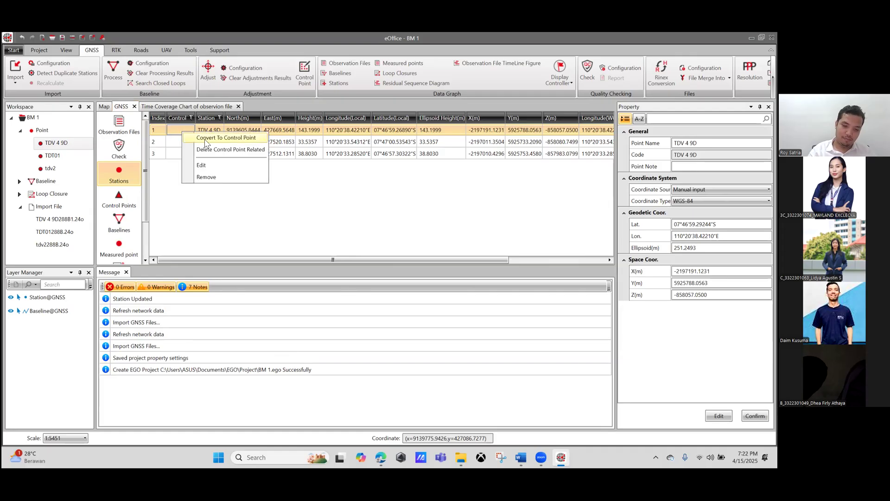
click(218, 138)
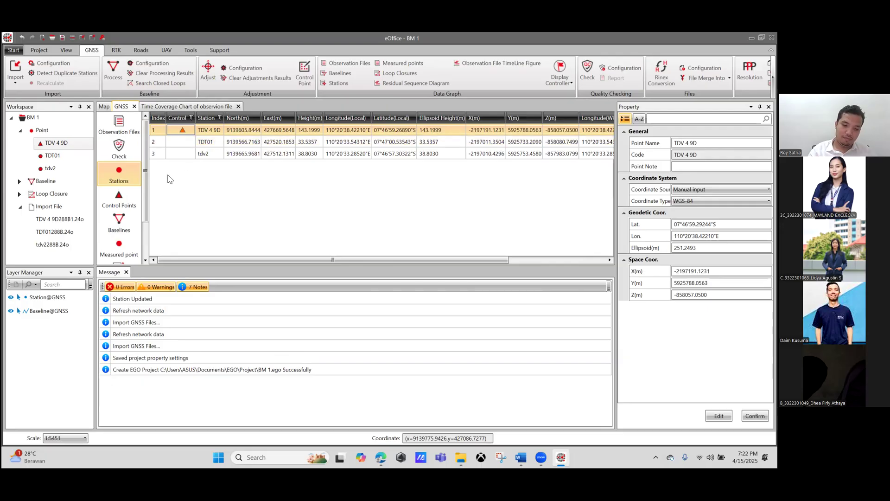
click(119, 199)
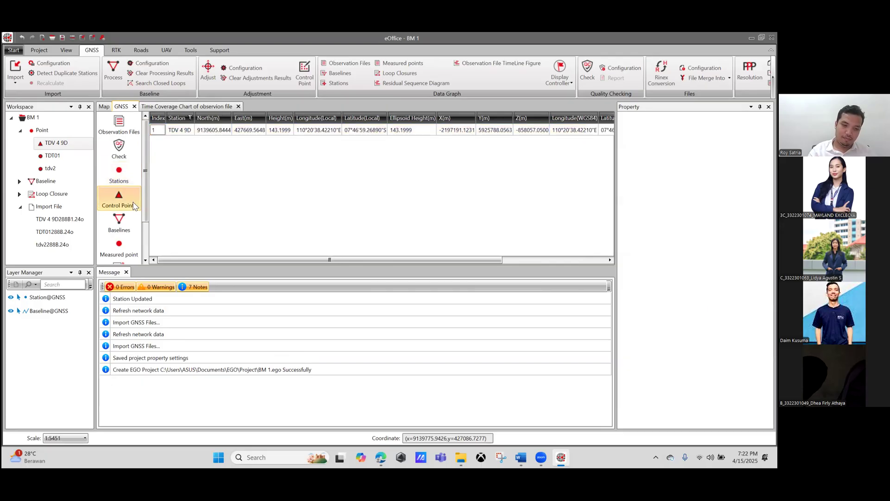
click(255, 131)
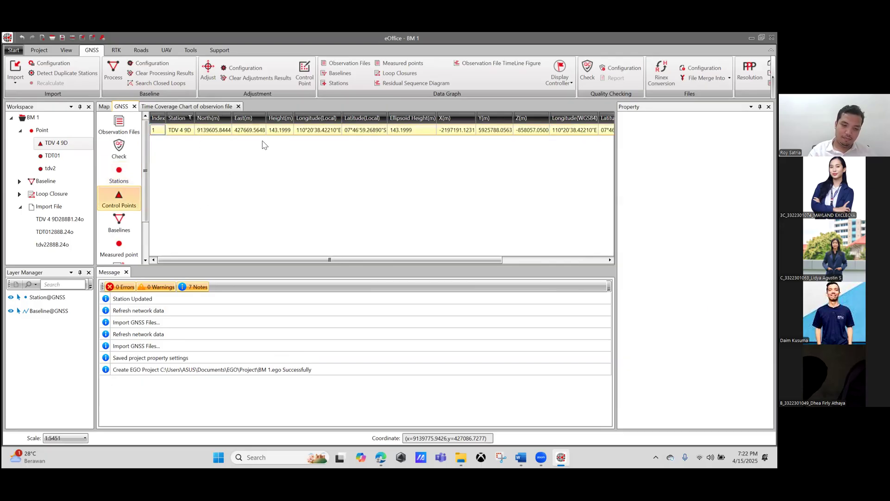
Step: Review the remaining coordinate and constraint columns of TDV 4 9D in the control points list
click(269, 185)
drag(257, 260, 378, 262)
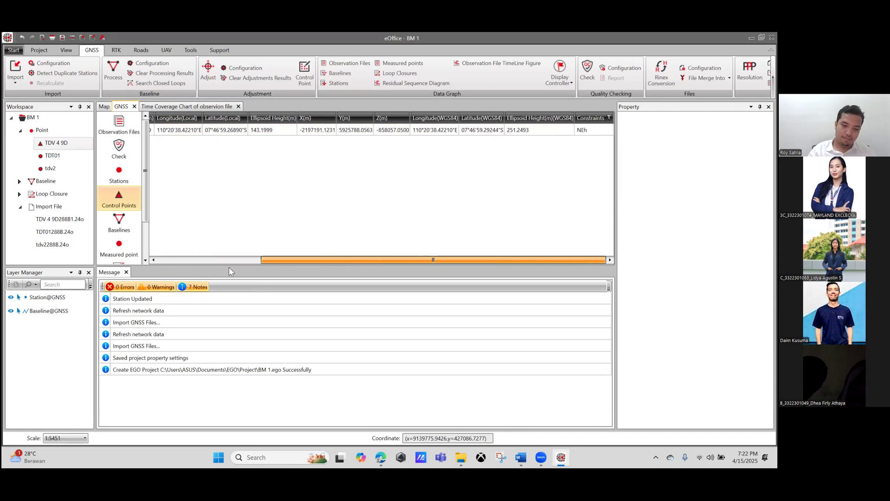
drag(229, 267, 218, 263)
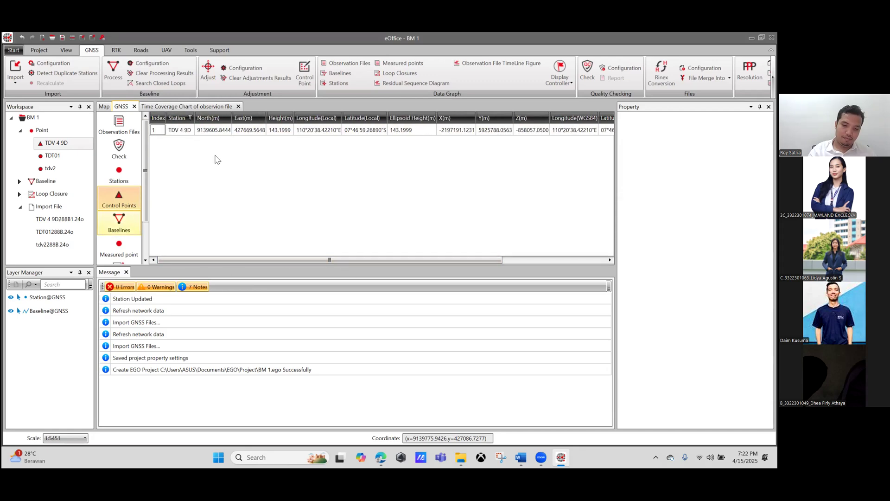
Step: Select all three baselines in the baselines list and process them
click(119, 223)
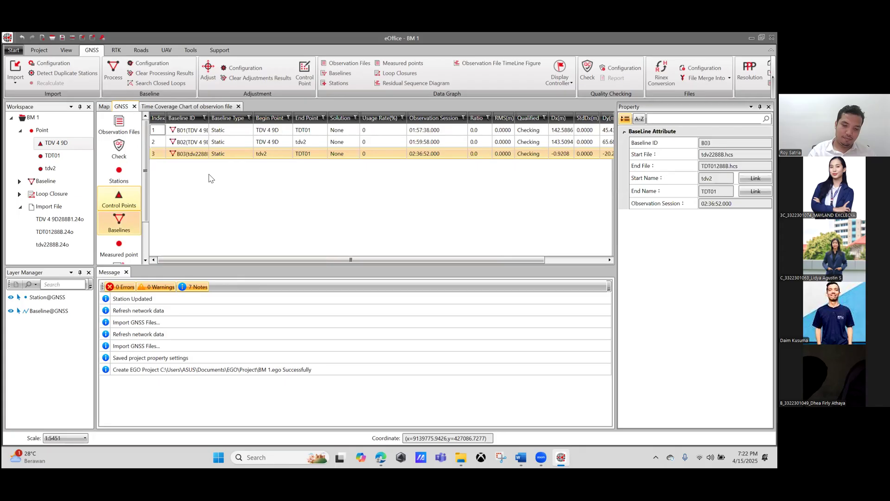
click(207, 144)
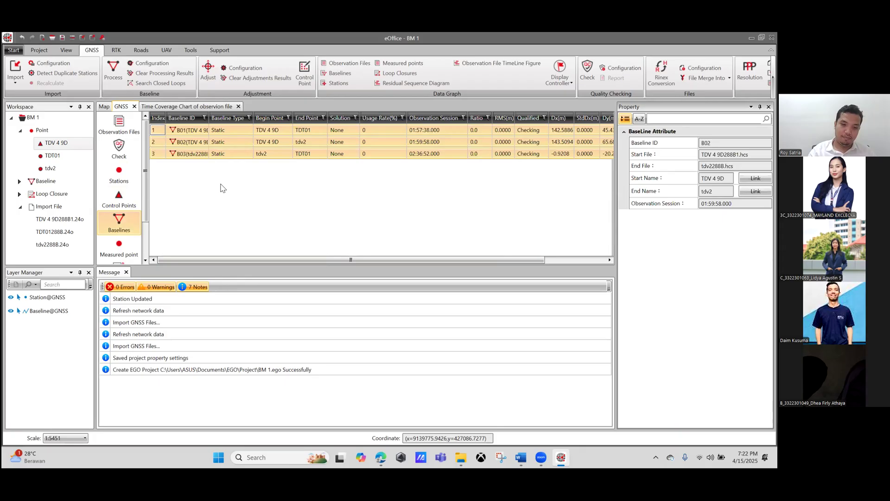
right_click(192, 137)
click(225, 197)
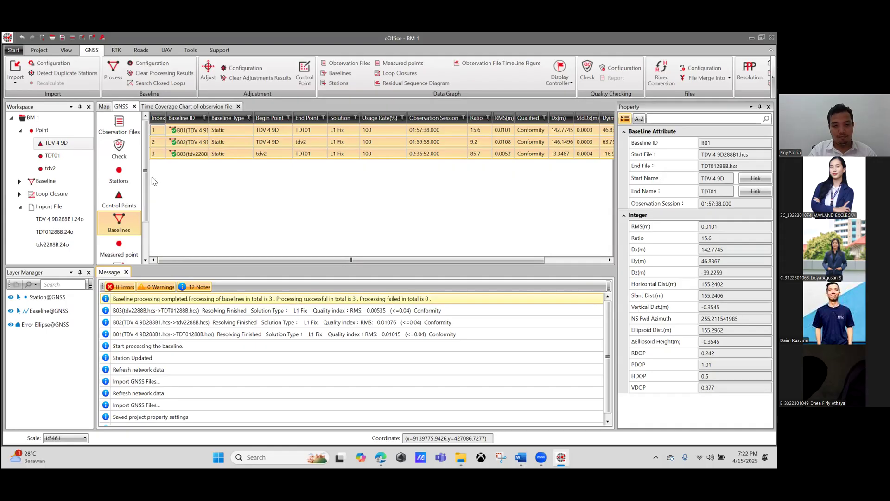
Step: Examine the processed network on the map and the solutions in the baselines list
click(106, 105)
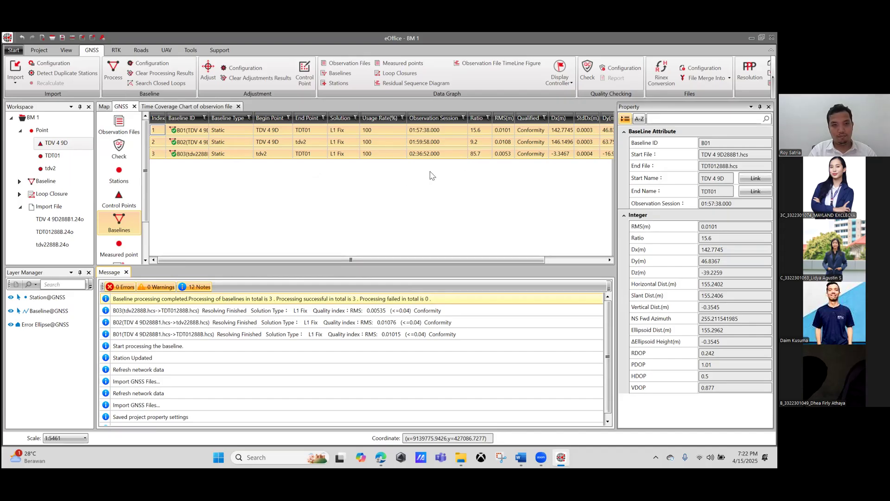
click(534, 123)
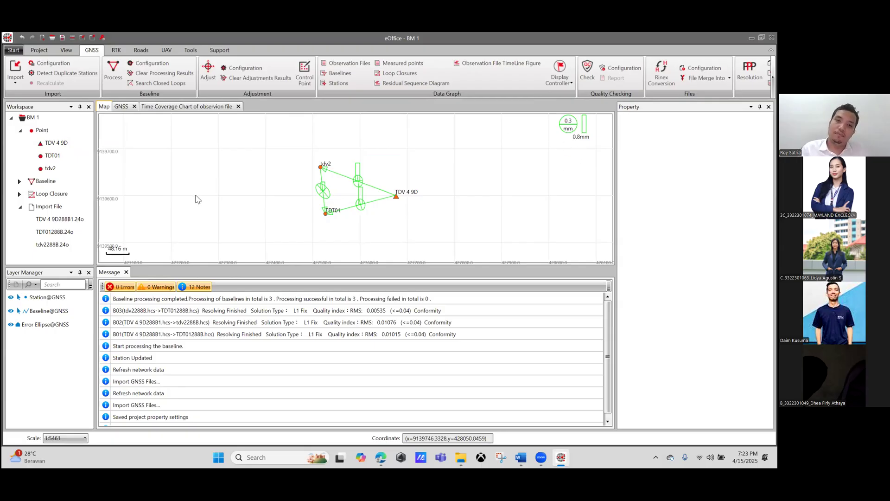
click(121, 109)
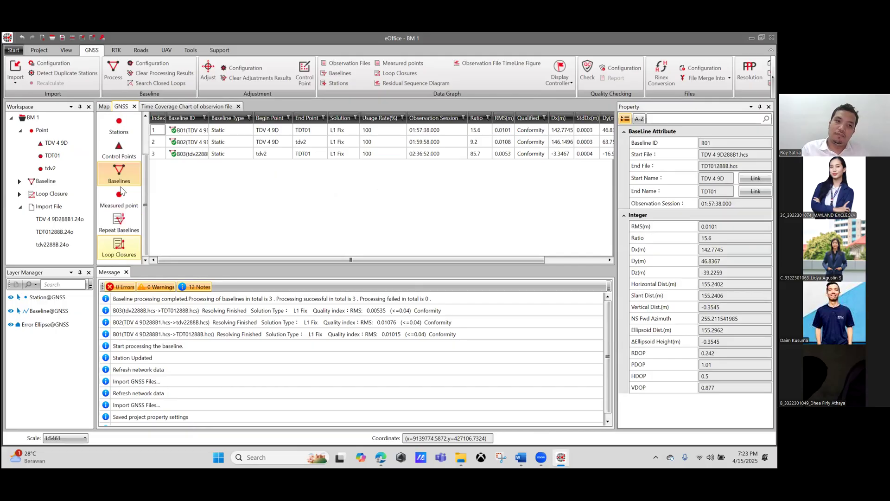
scroll(133, 199, down, 2)
click(137, 193)
key(Up)
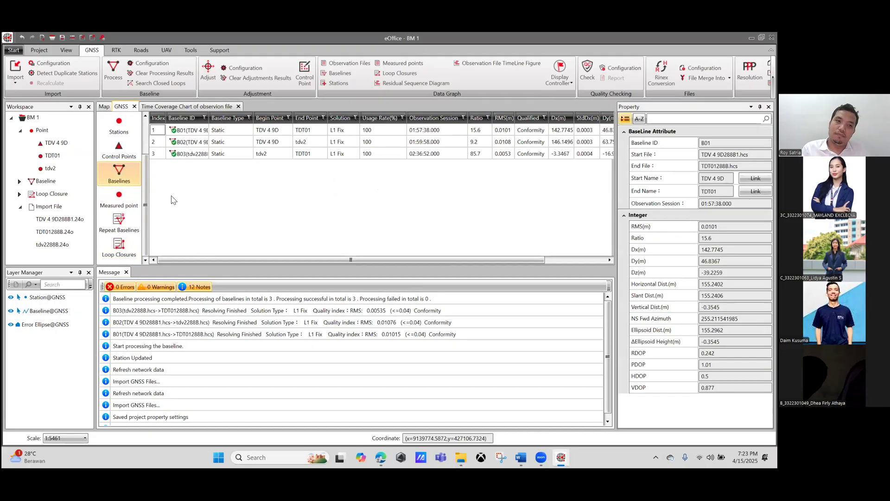
click(124, 197)
click(126, 220)
click(123, 184)
click(126, 203)
key(Up)
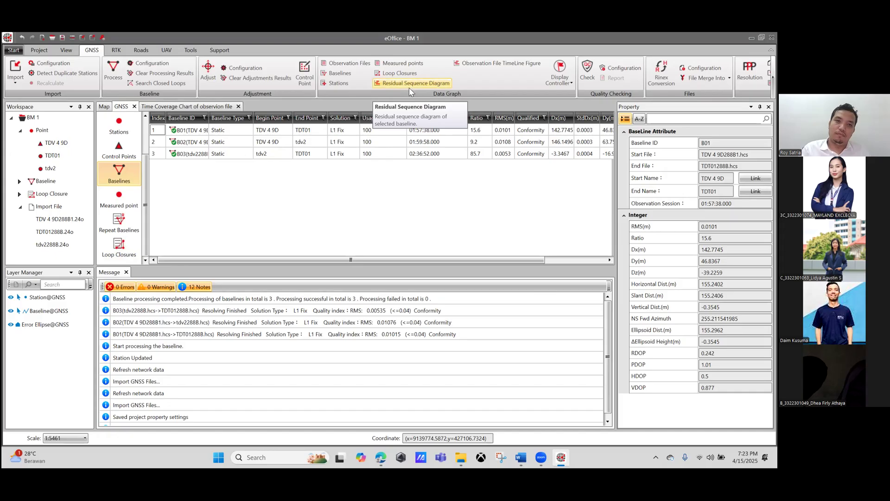
click(104, 106)
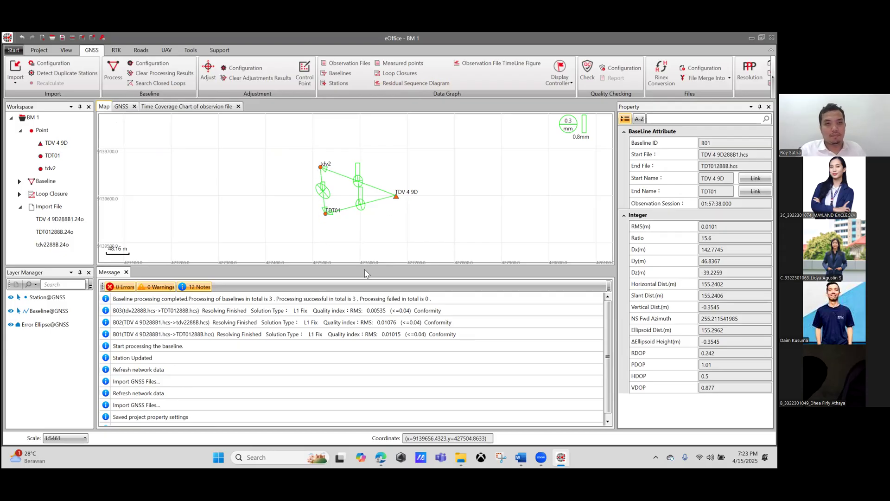
click(120, 107)
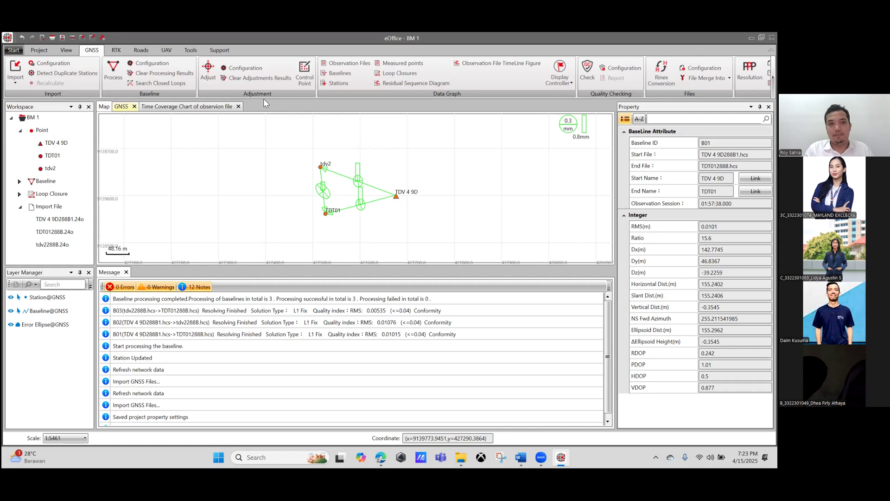
Step: Open the residual sequence diagram for baseline B01 from TDV 4 9D to TDT01 and enlarge its view
click(409, 85)
click(430, 260)
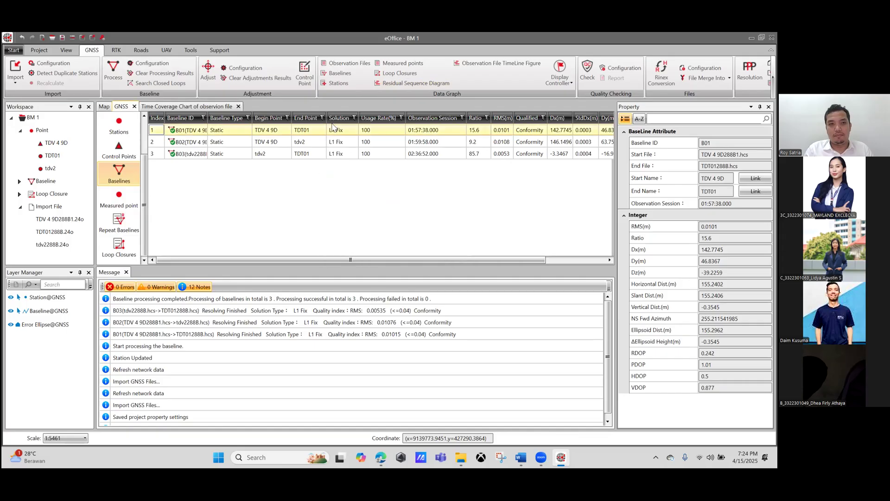
click(286, 130)
click(397, 83)
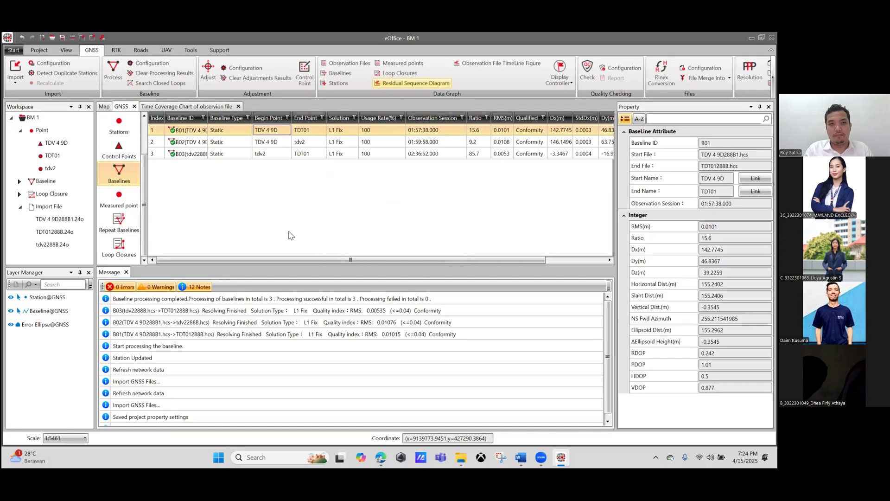
click(413, 83)
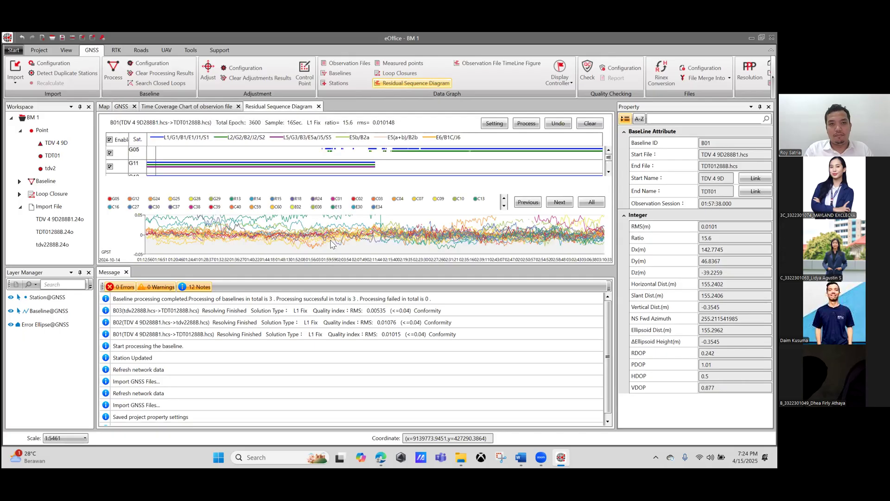
drag(322, 266, 322, 346)
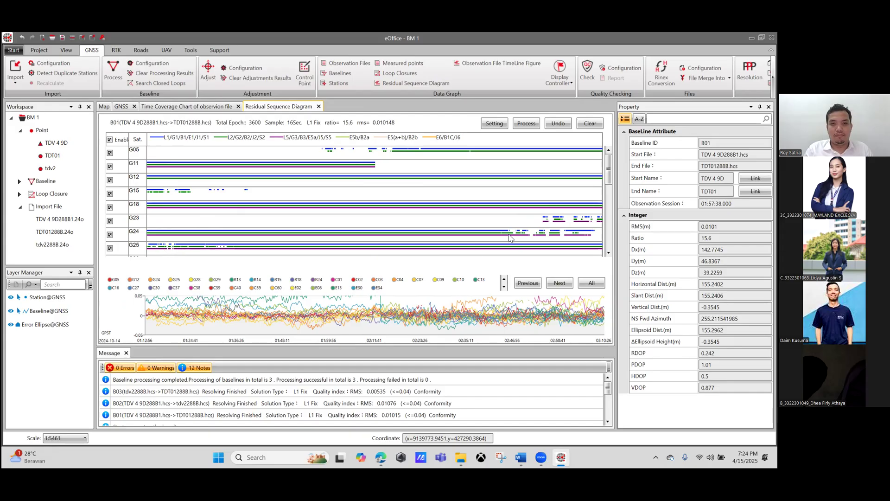
Step: Exclude the broken signal segments of satellites G24, G15 and G05 in the B01 residual sequence diagram
click(539, 237)
drag(510, 234, 594, 235)
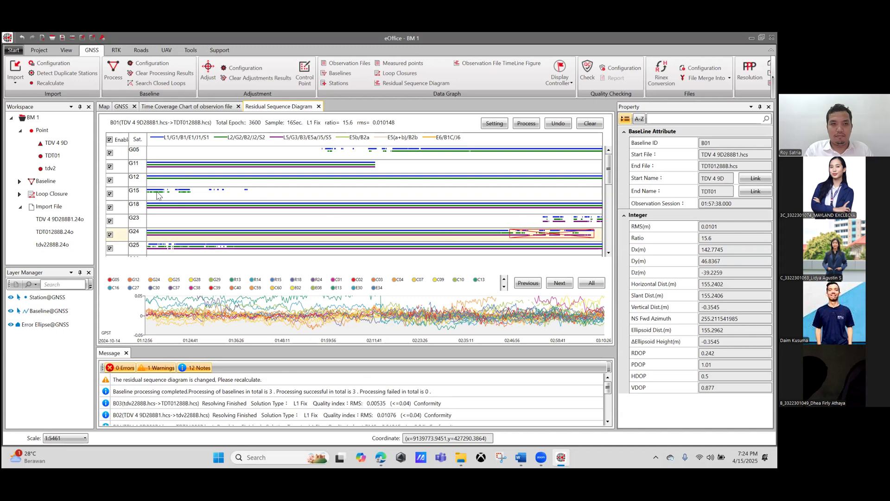
drag(151, 189, 247, 197)
drag(332, 154, 398, 160)
scroll(357, 201, down, 2)
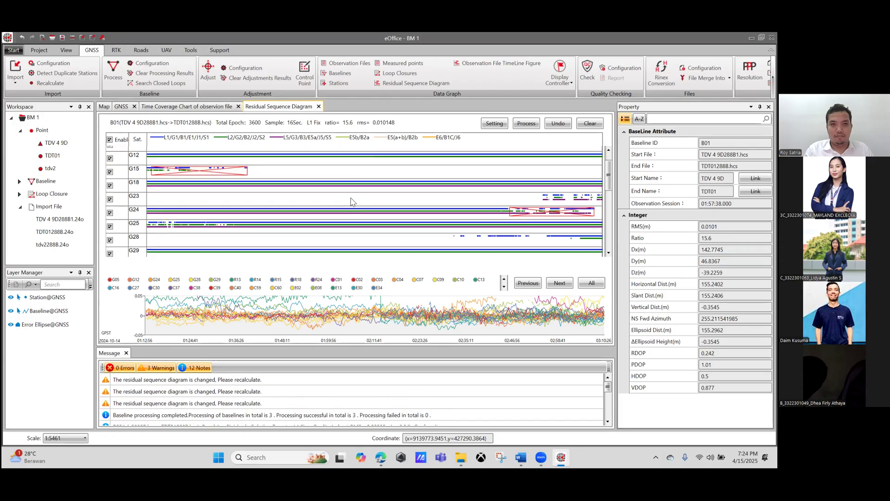
Step: Exclude the broken signal segments of satellites G25, G32 and R04 in the B01 residual sequence diagram
scroll(176, 211, down, 2)
drag(154, 199, 242, 207)
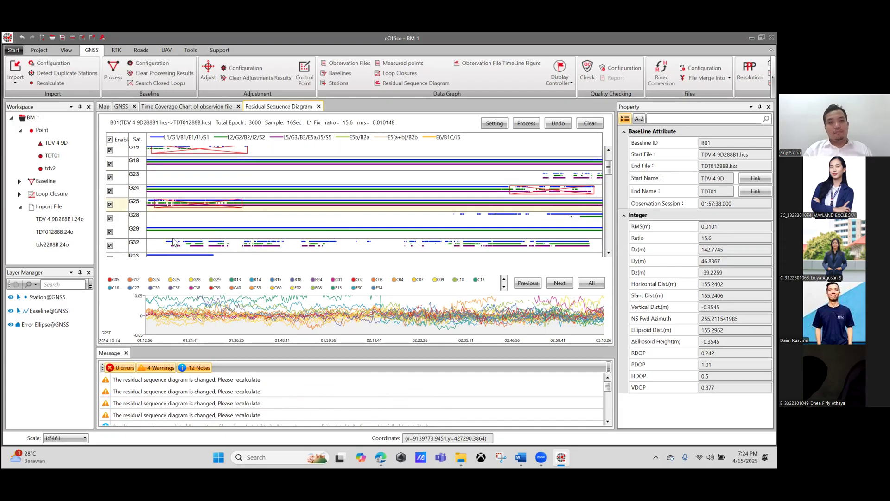
drag(168, 242, 560, 247)
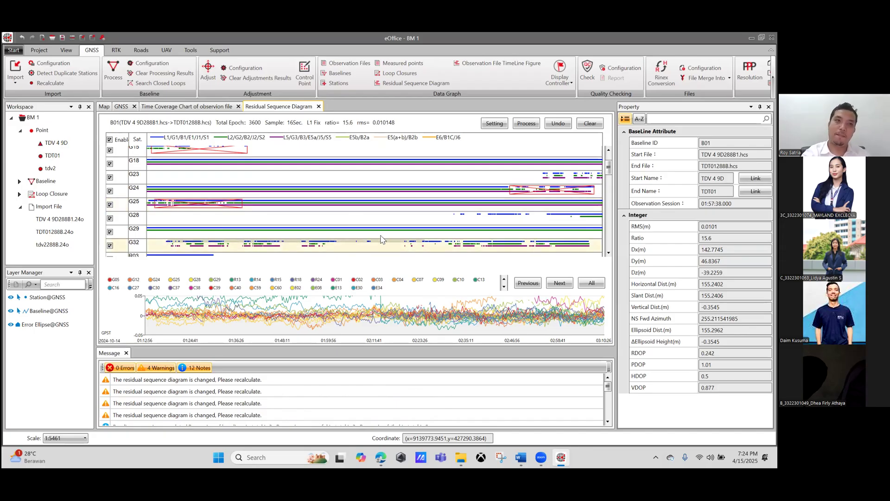
scroll(246, 229, down, 2)
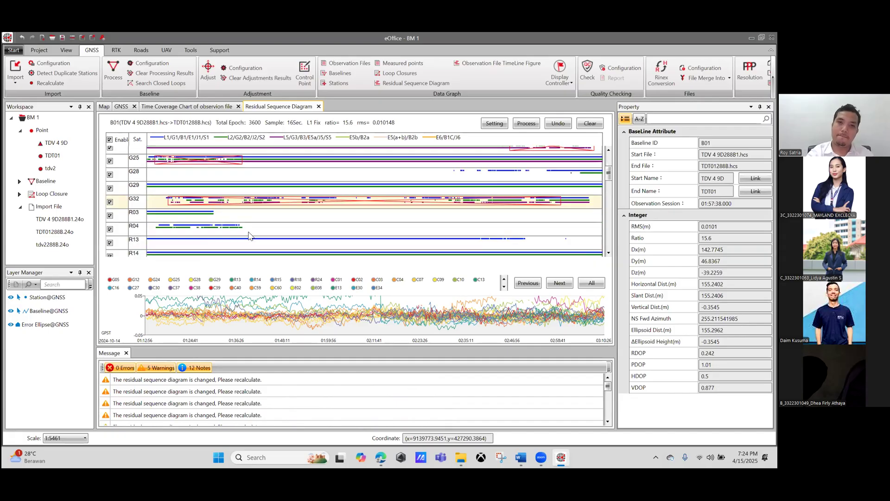
drag(180, 224, 242, 232)
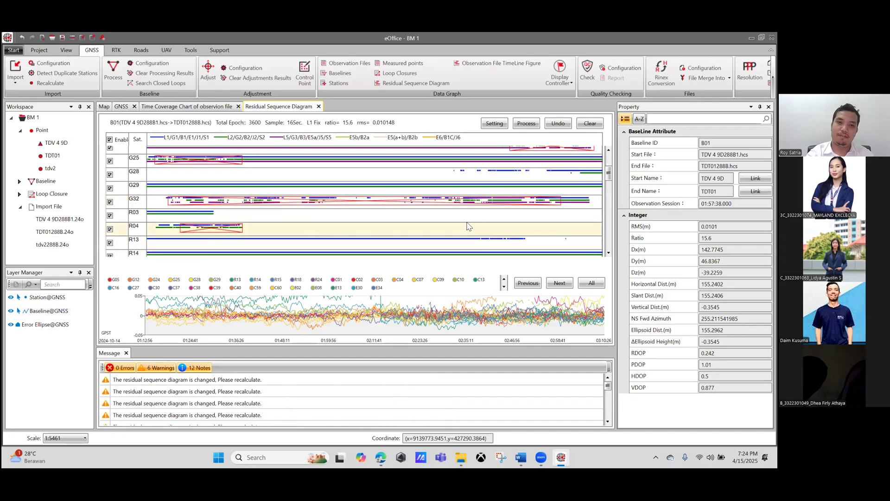
Step: Reprocess baseline B01 with the excluded segments and review it on the map and in the baselines list
click(528, 124)
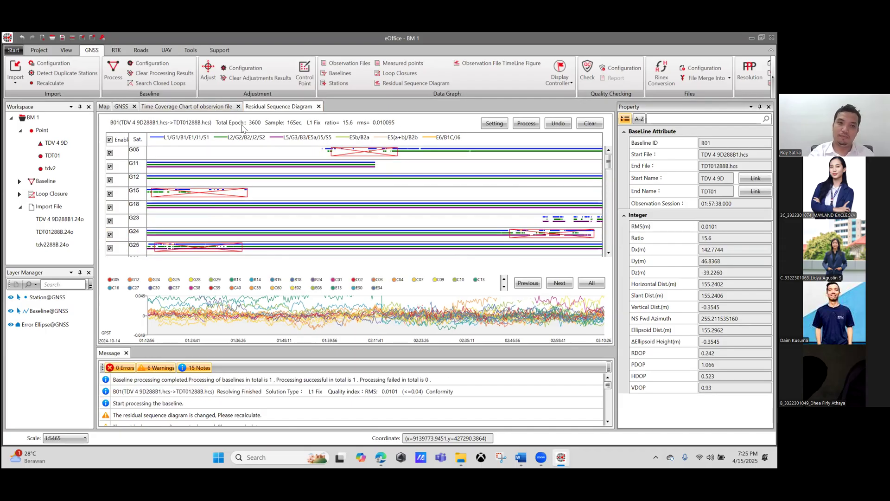
click(104, 107)
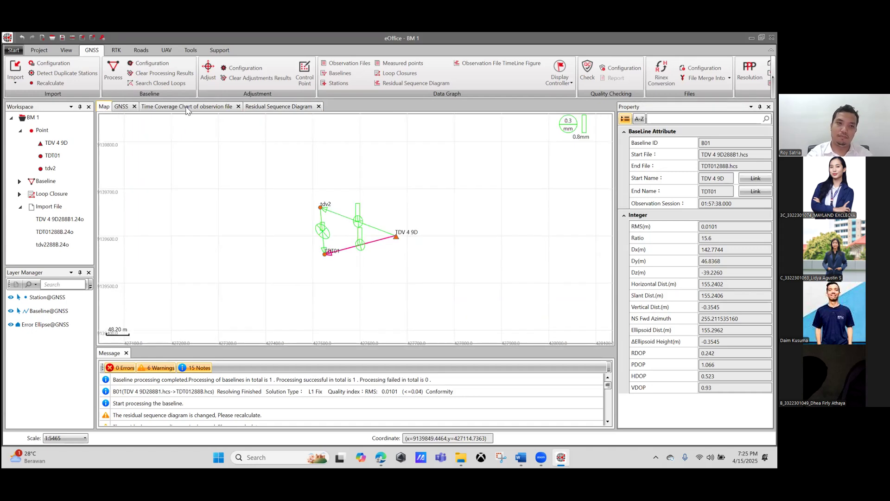
click(121, 107)
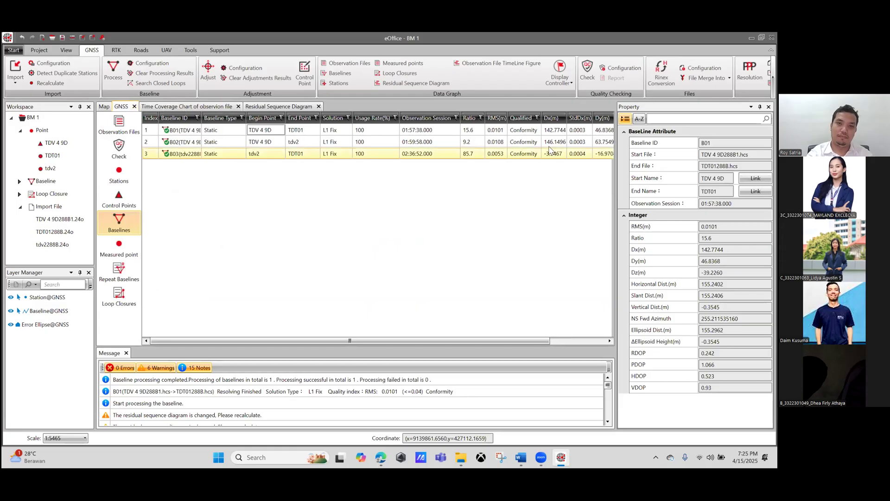
Step: Generate the Station Report for the project
click(773, 76)
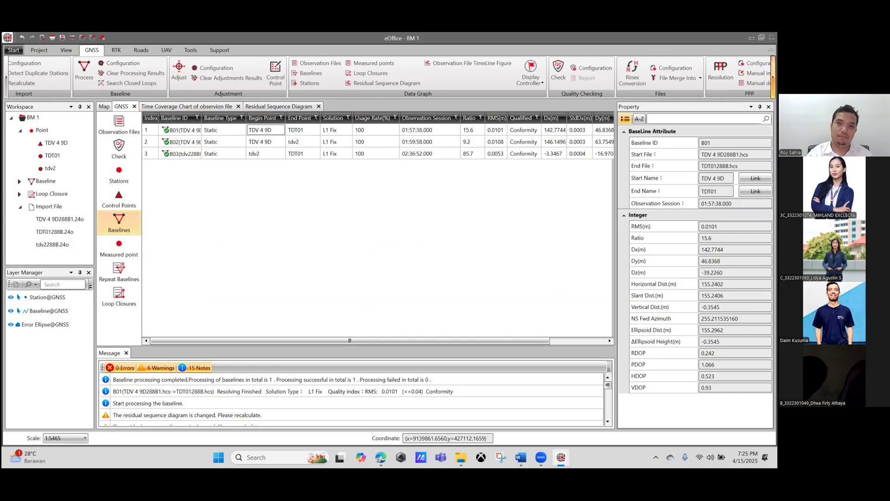
click(773, 77)
click(774, 77)
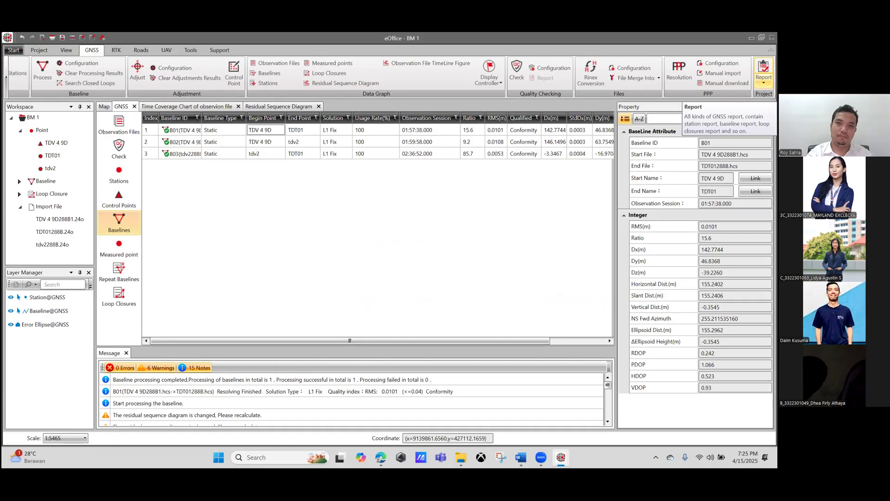
click(764, 79)
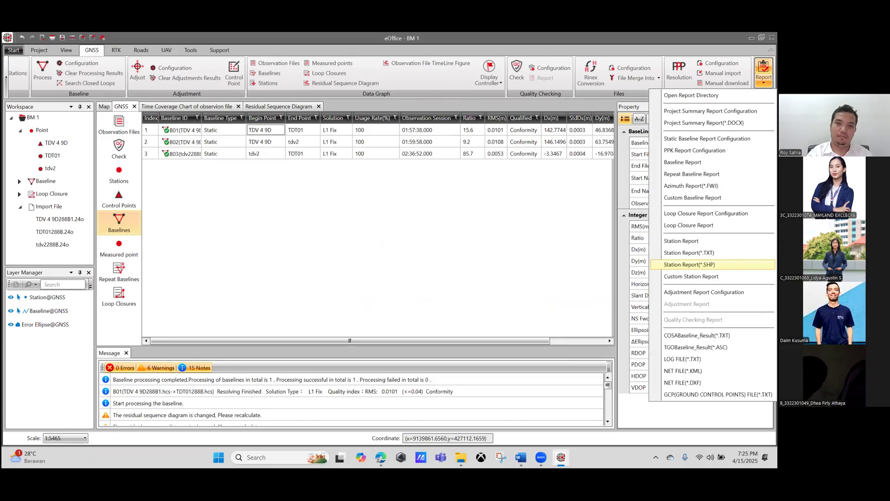
key(Return)
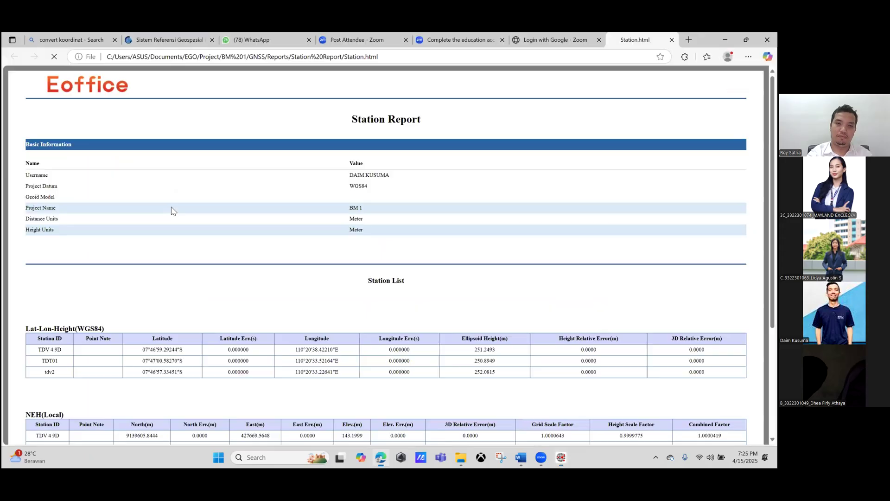
Step: Examine the station coordinate tables in the report, particularly the local north, east and elevation values
scroll(318, 208, down, 2)
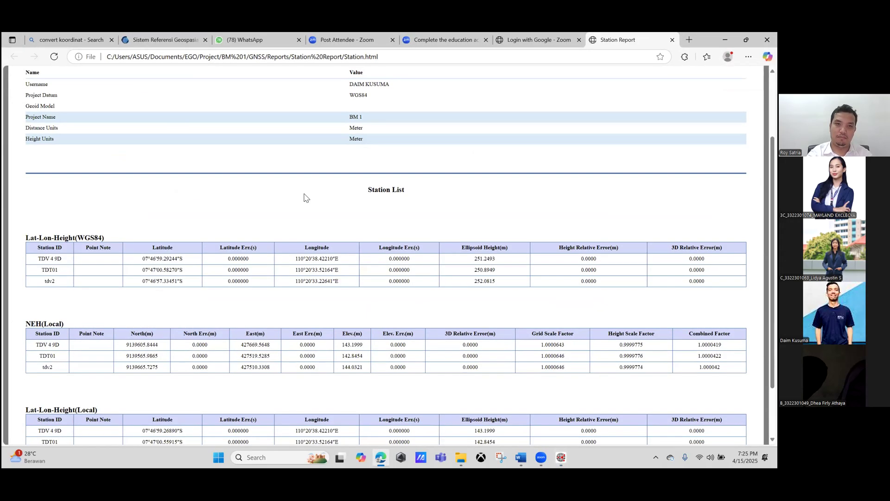
scroll(305, 195, down, 2)
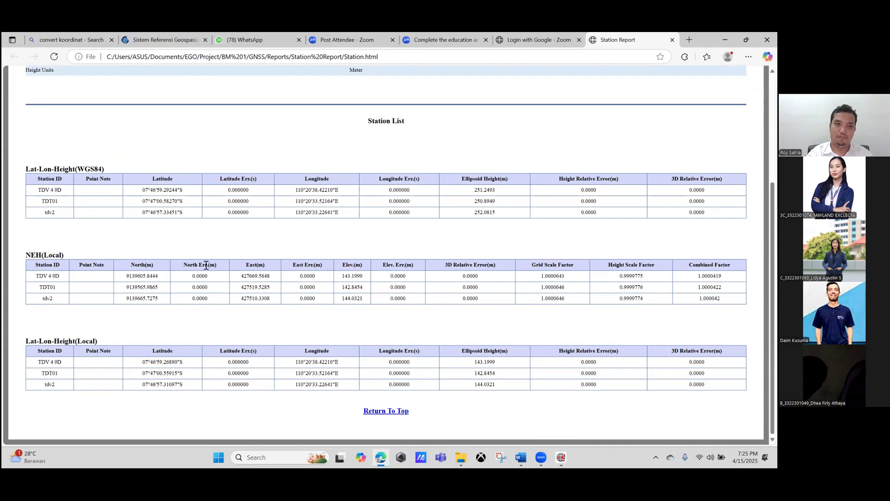
drag(88, 264, 158, 277)
click(154, 289)
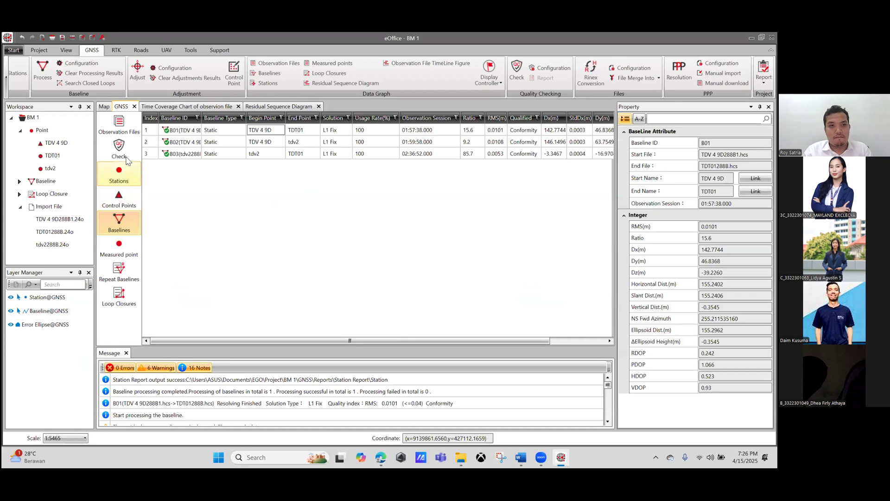
Step: Open the properties of station TDV 4 9D from the stations list and switch its coordinate type to Local
click(119, 172)
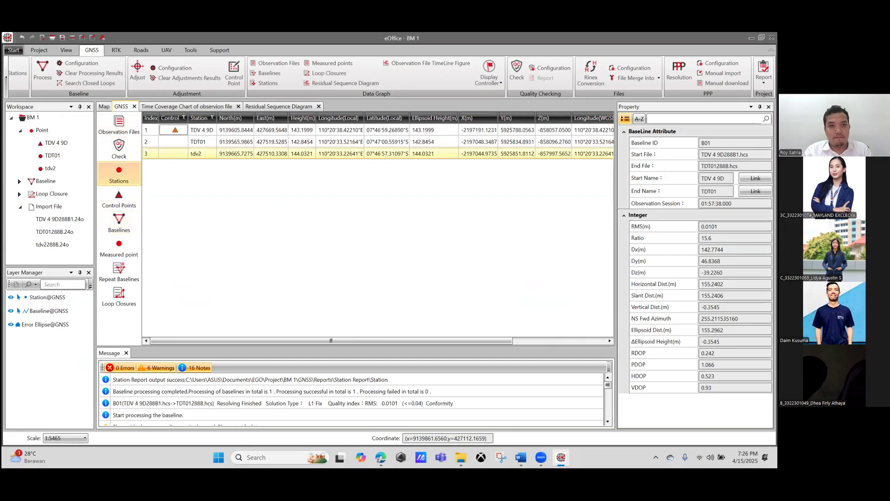
click(271, 131)
click(721, 201)
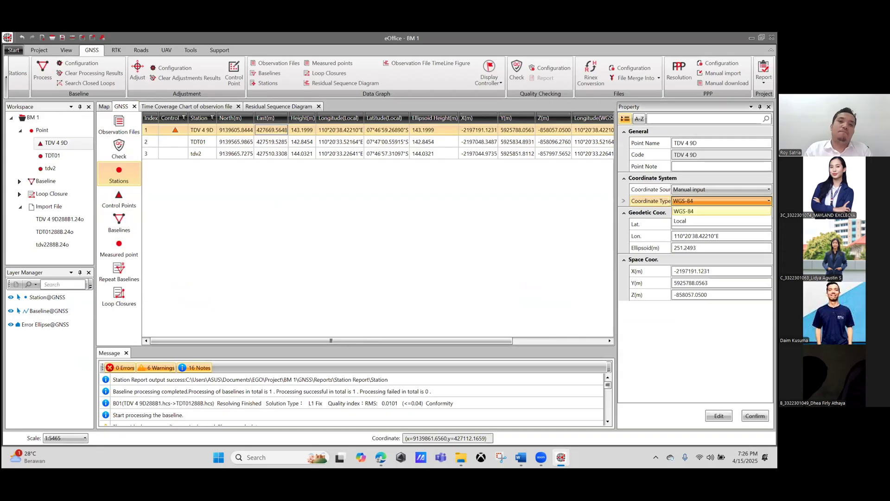
click(681, 221)
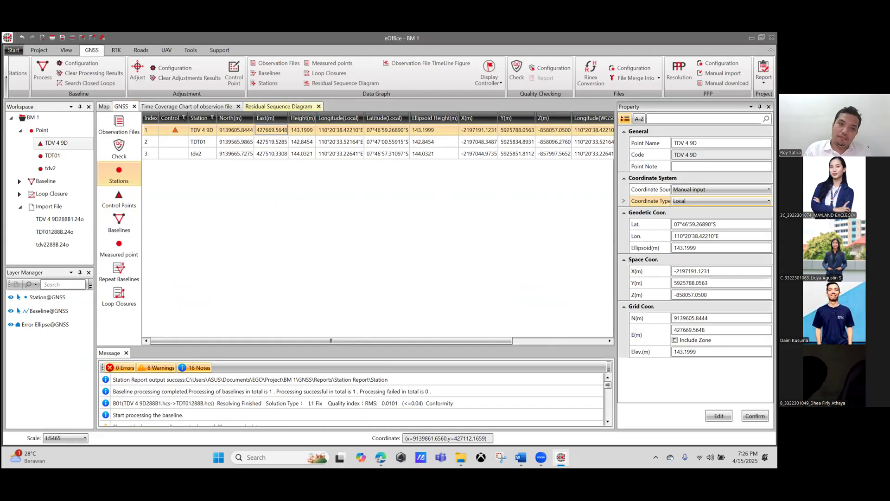
double_click(308, 38)
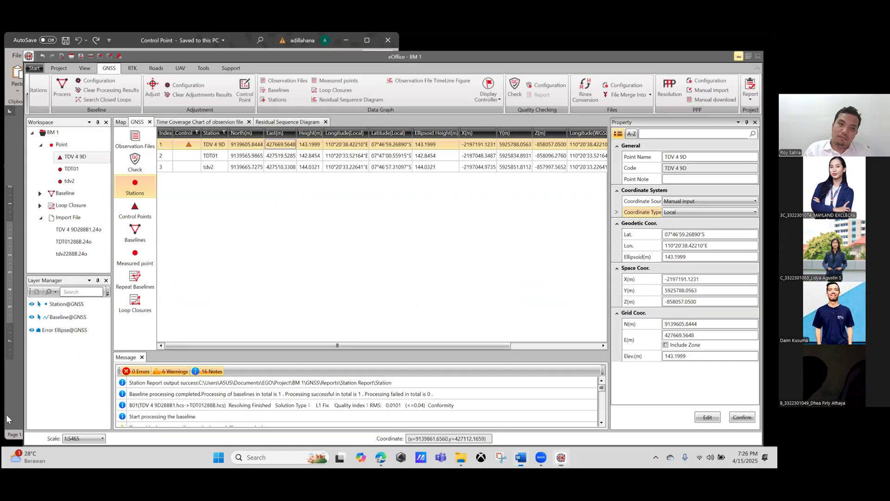
key(super+d)
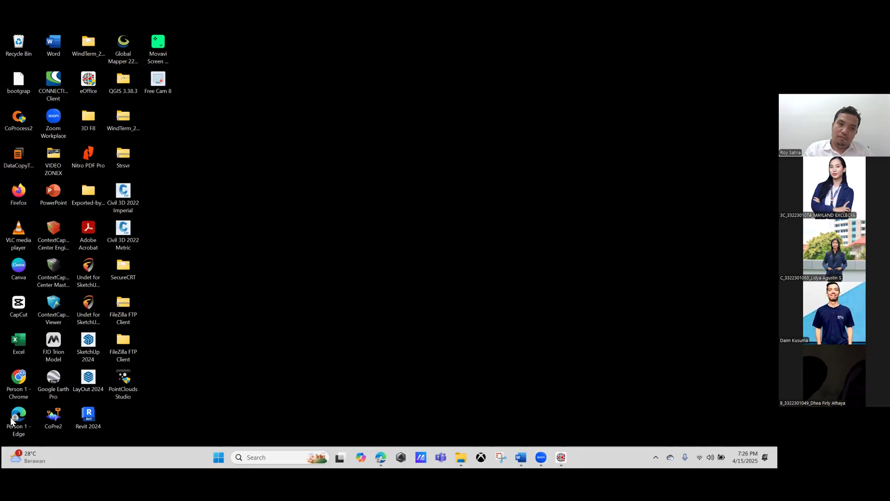
click(562, 458)
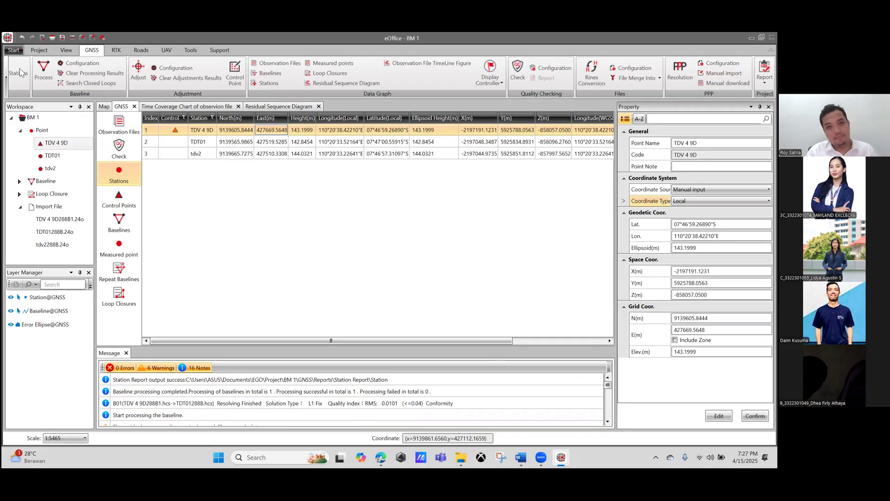
Step: Create a new project from DefaultTemplate with the user name filled in, without saving the current project
click(14, 51)
click(189, 84)
drag(152, 83, 130, 84)
text(TEST)
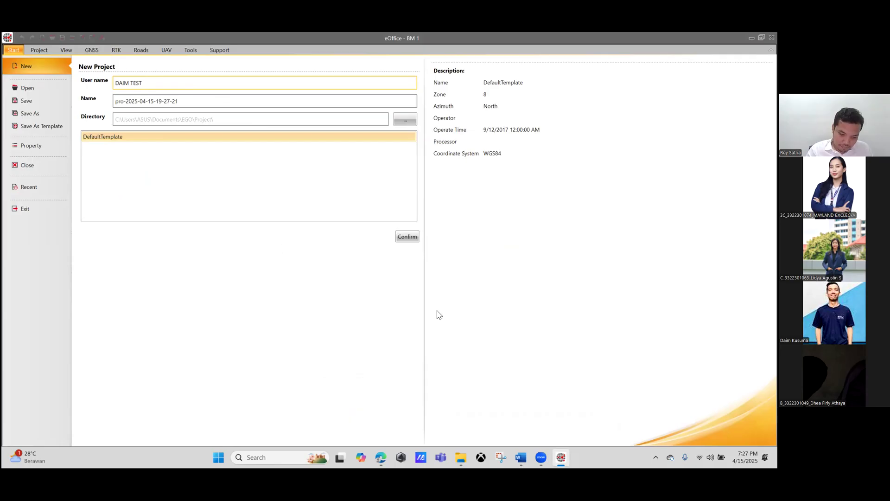
click(407, 237)
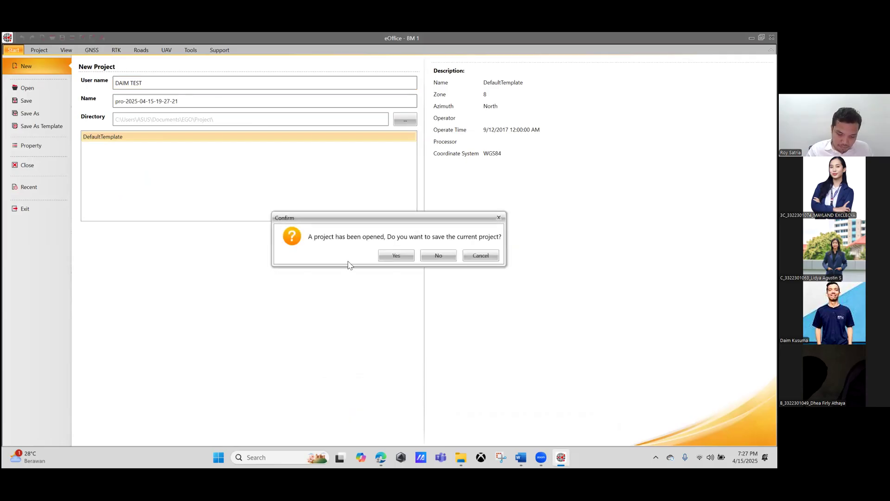
click(437, 255)
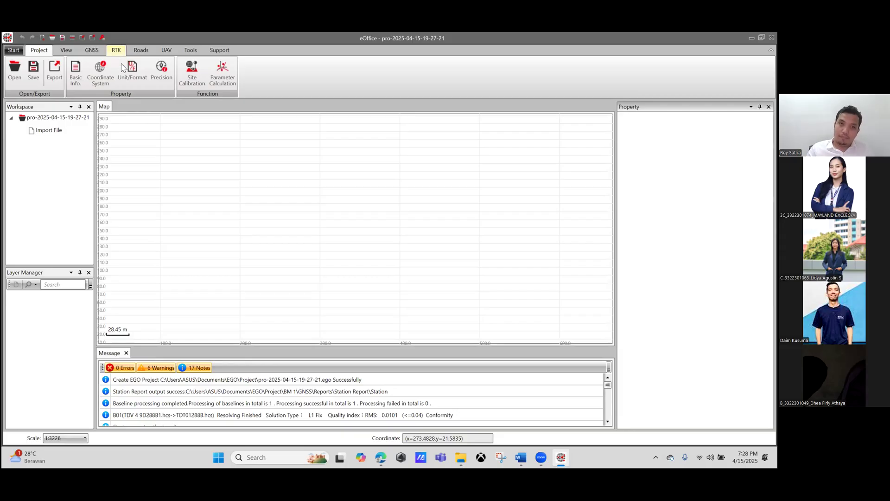
Step: Set the projection method of the project's WGS84 coordinate system to UTM Projection
click(112, 73)
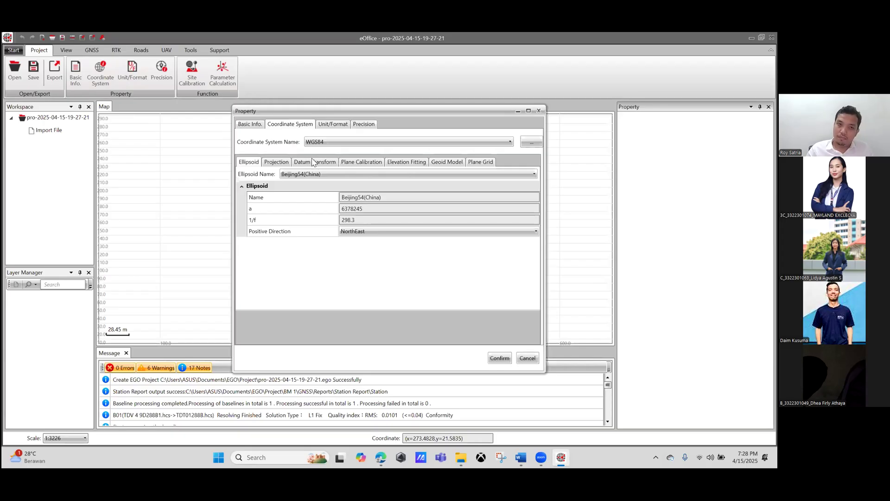
click(284, 163)
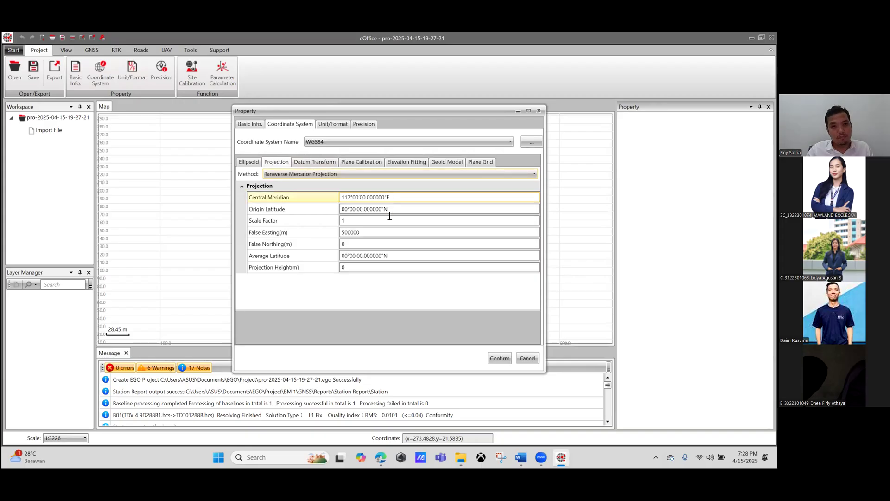
click(299, 174)
scroll(284, 253, down, 2)
click(398, 242)
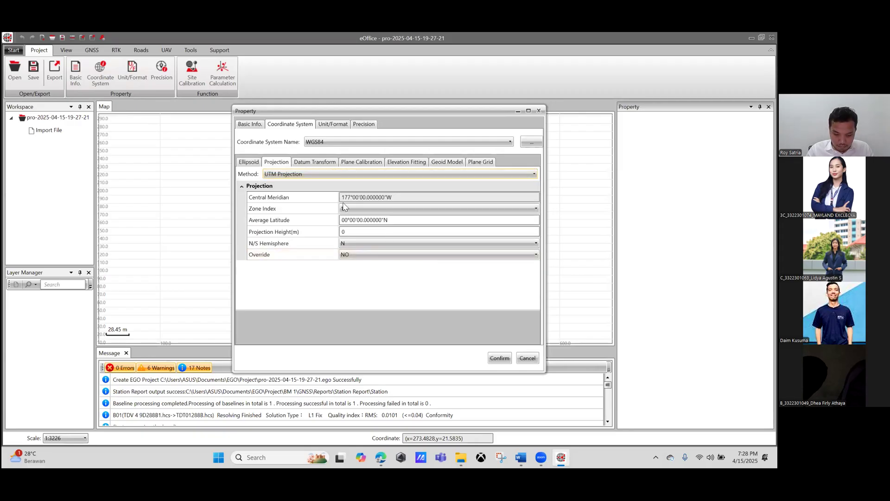
Step: Set the UTM zone index to 49 and the hemisphere to S, and apply the project properties
click(391, 213)
scroll(370, 271, down, 15)
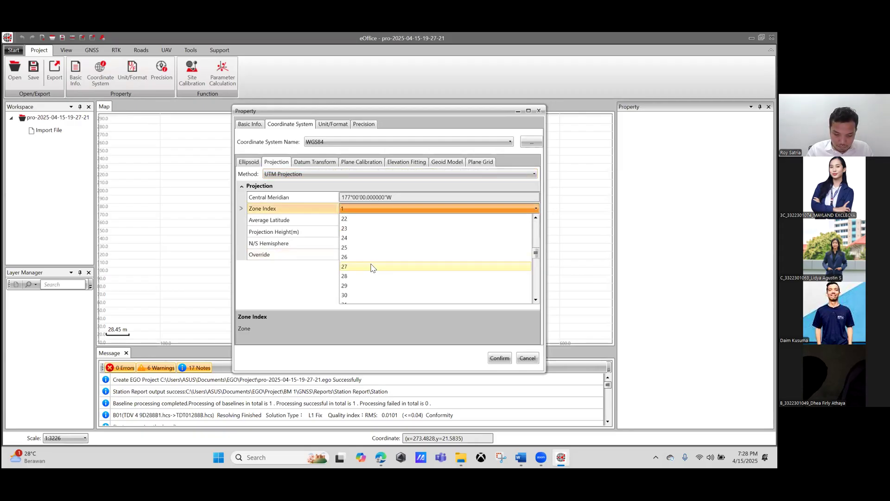
scroll(371, 260, up, 3)
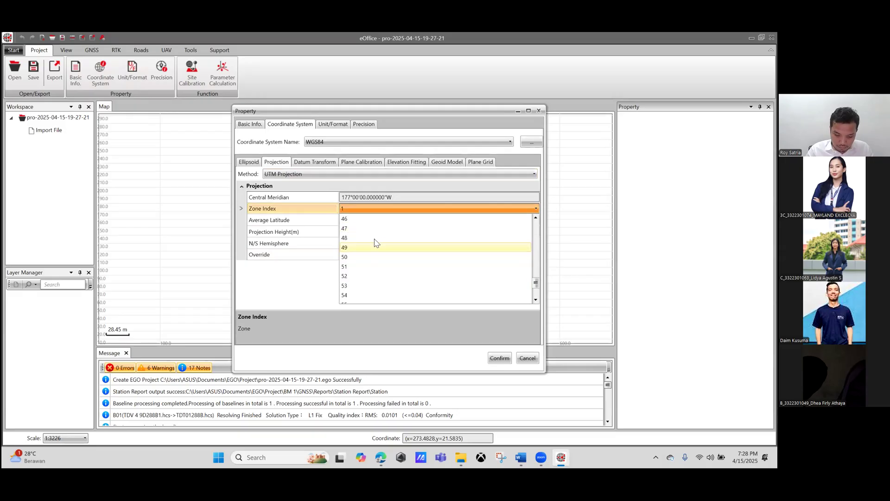
click(372, 276)
click(371, 245)
click(379, 250)
click(375, 243)
click(400, 273)
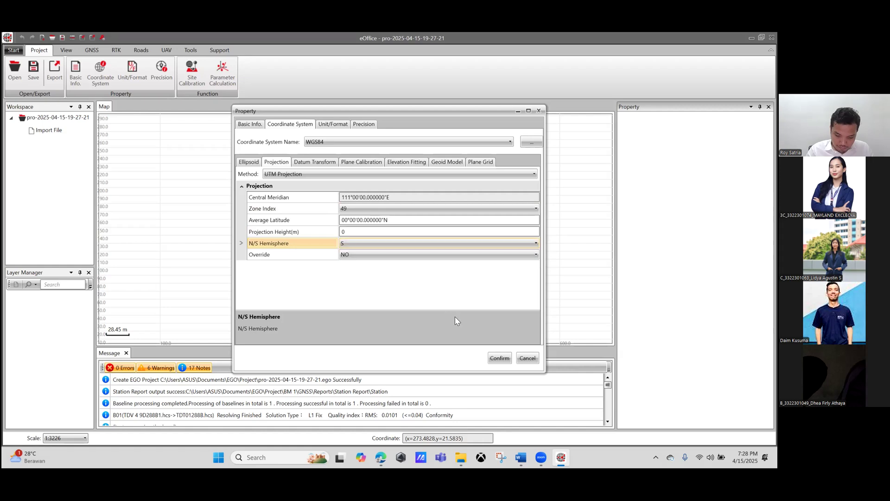
click(488, 357)
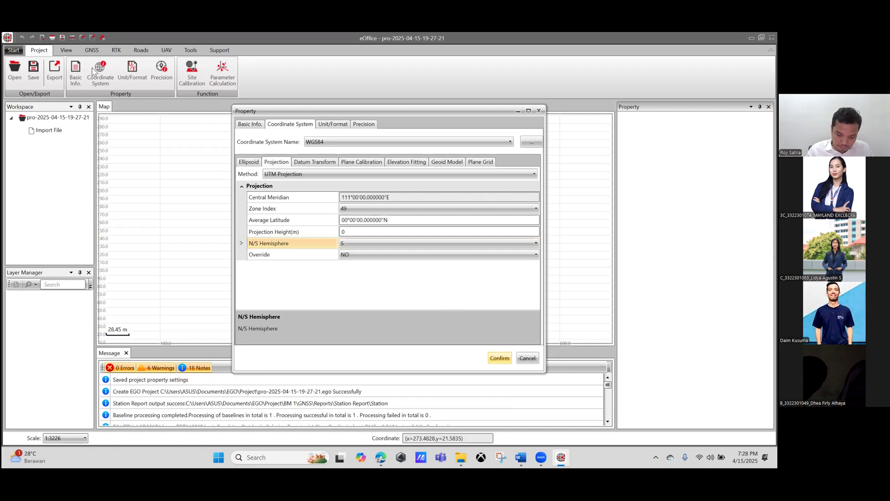
Step: Import the observation files TDV 4 9D288B1.24o and TDT01288B.24o, accepting their observation settings
click(92, 50)
click(6, 73)
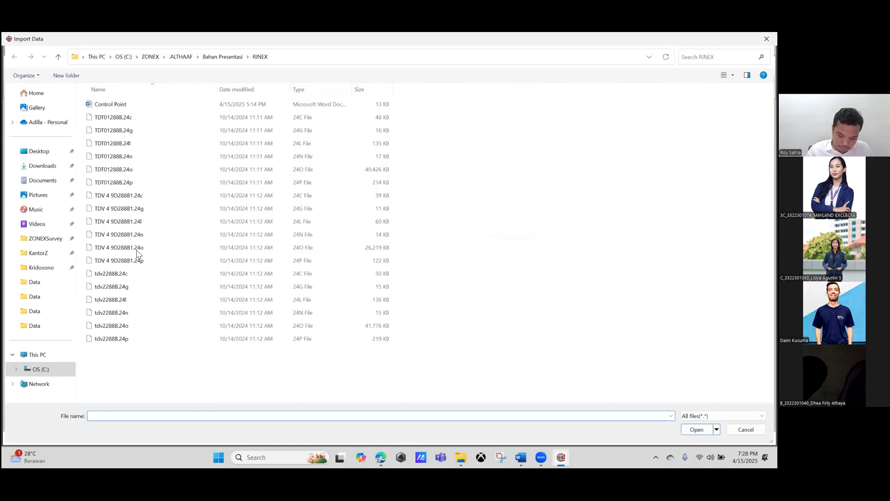
click(136, 251)
key(Return)
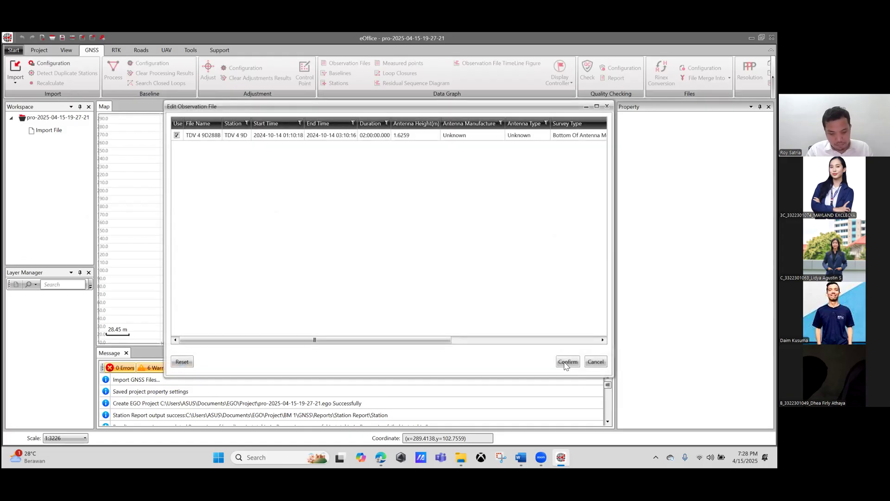
click(567, 363)
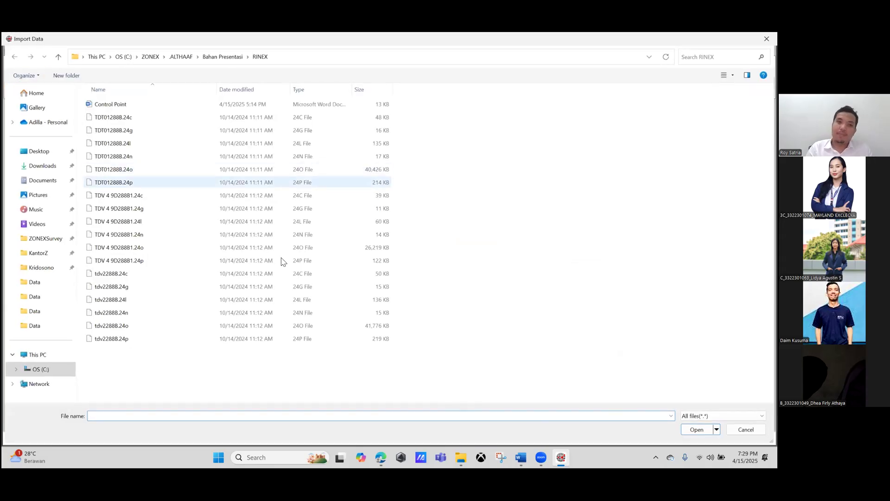
double_click(288, 170)
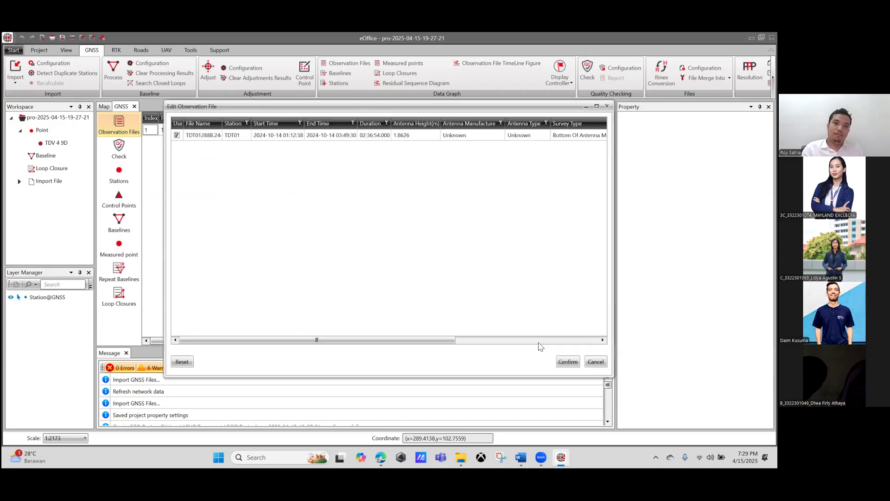
click(568, 362)
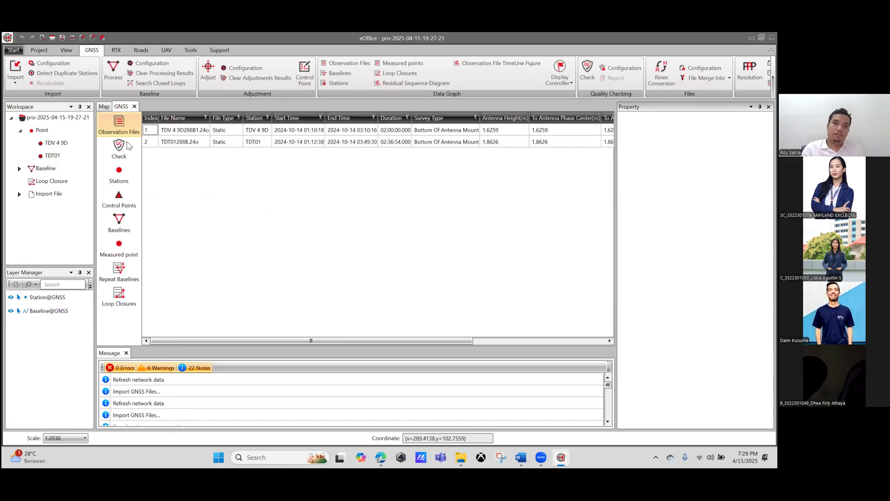
Step: Switch station TDV 4 9D's coordinate type to Local and enable manual editing of its coordinates
click(129, 147)
click(130, 171)
click(333, 134)
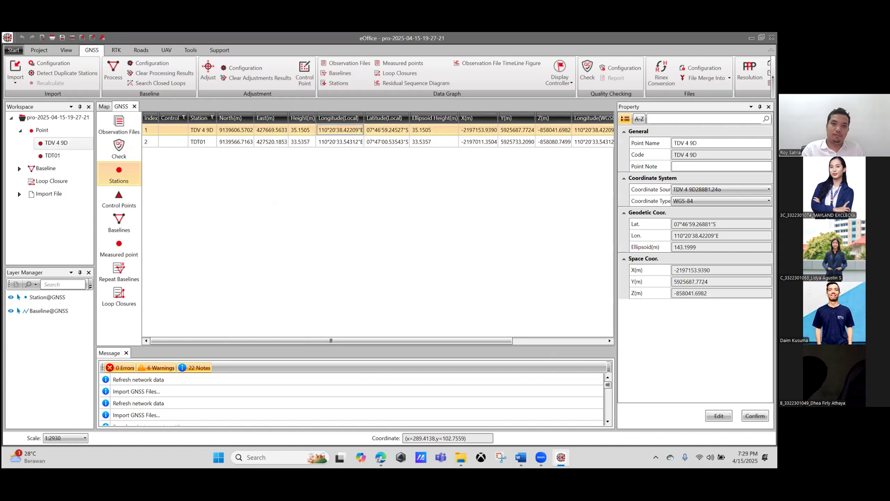
click(723, 201)
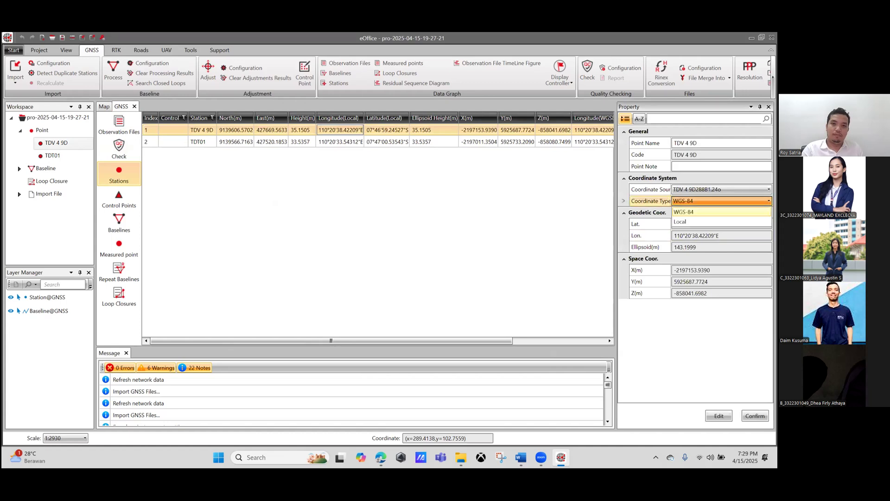
click(695, 222)
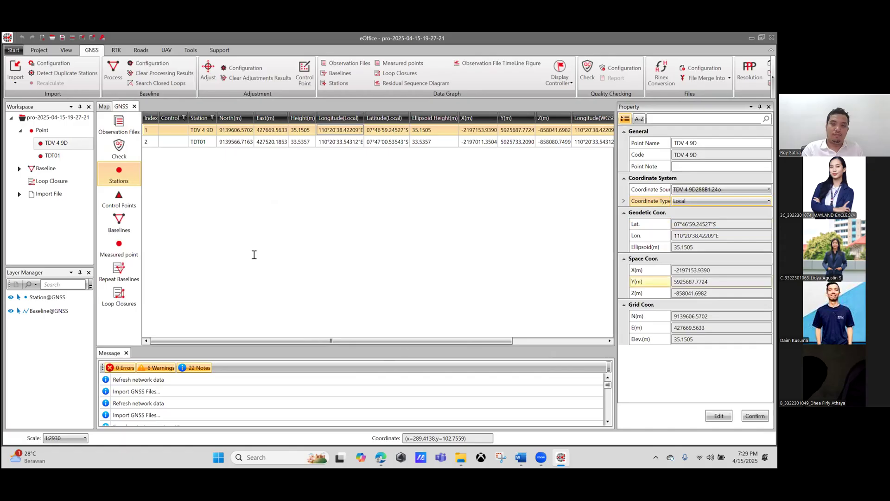
click(719, 416)
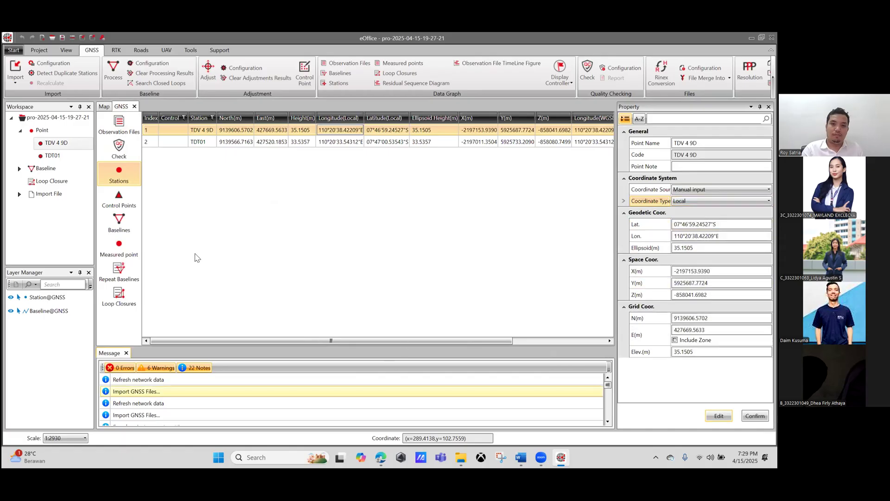
Step: Set TDV 4 9D's latitude to 07°46'59.26890"S, copied from the Control Point document in Word
key(alt+Tab)
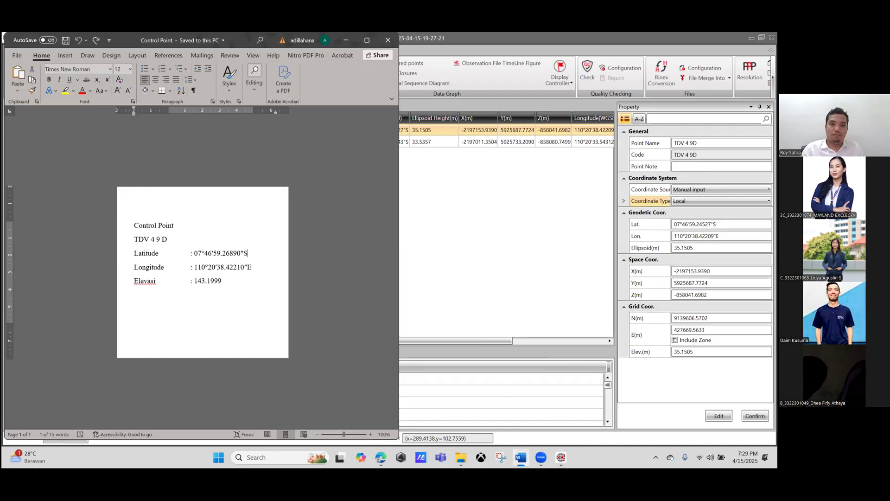
drag(248, 254, 195, 254)
click(721, 224)
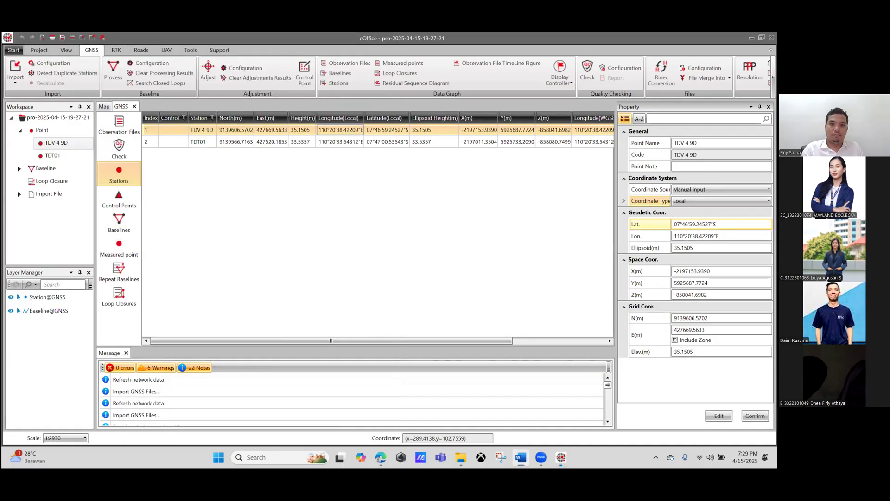
key(ctrl+a)
text(07°46'59.26890"S)
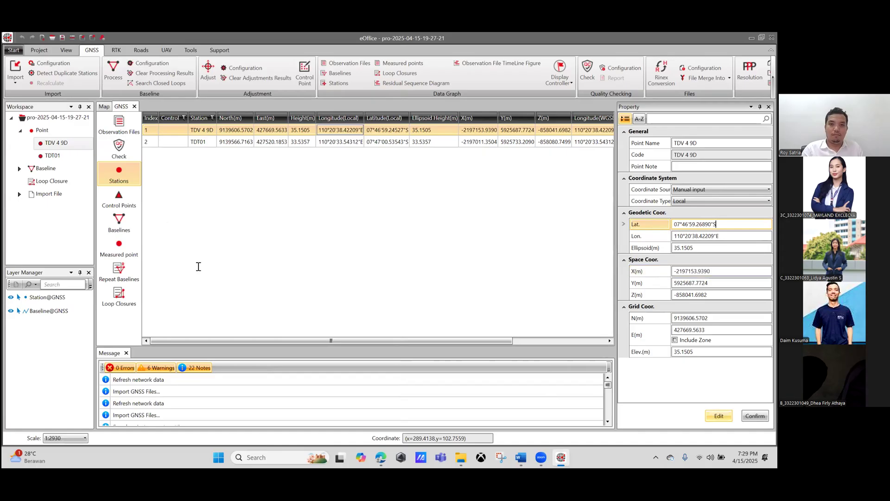
Step: Set TDV 4 9D's longitude to 110°20'38.42210"E, copied from the Control Point document in Word
click(521, 458)
drag(195, 268, 252, 267)
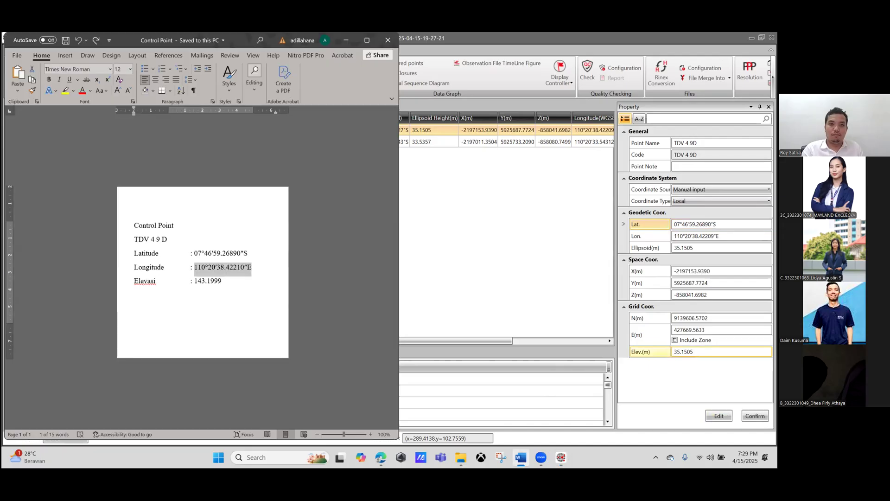
drag(721, 236, 702, 237)
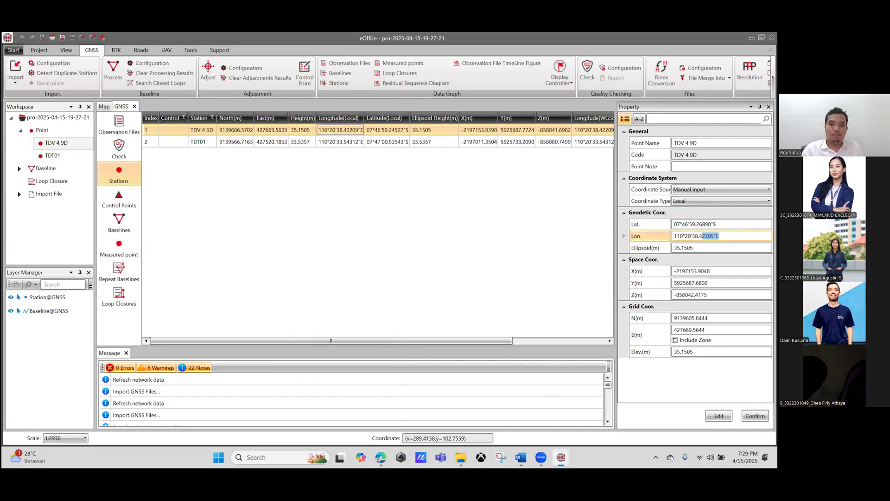
key(ctrl+a)
text(110°20'38.42210"E)
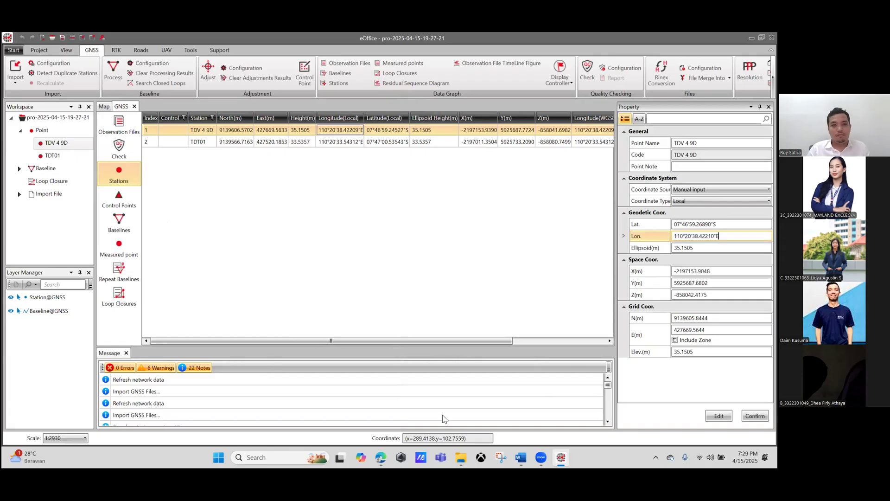
Step: Set TDV 4 9D's ellipsoid height to 143.1999 from the Word document, apply the station edits, and switch its coordinate type to WGS-84
key(alt+Tab)
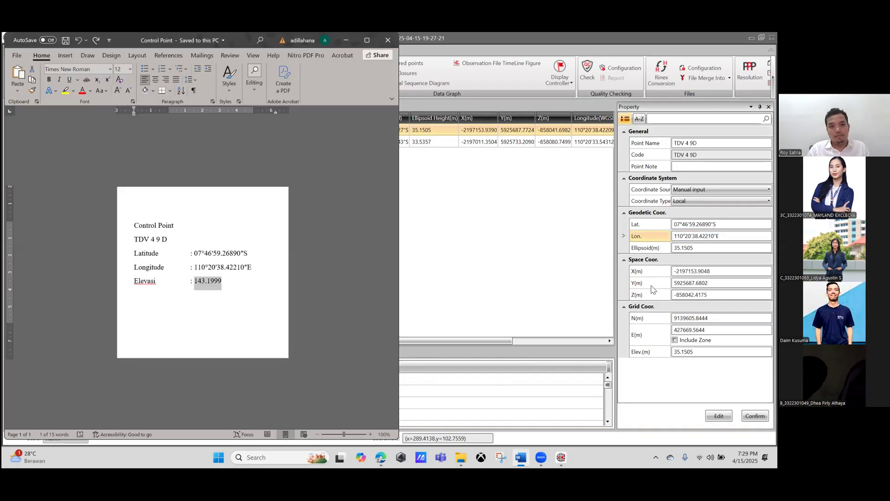
drag(696, 248, 681, 248)
text(143.1999)
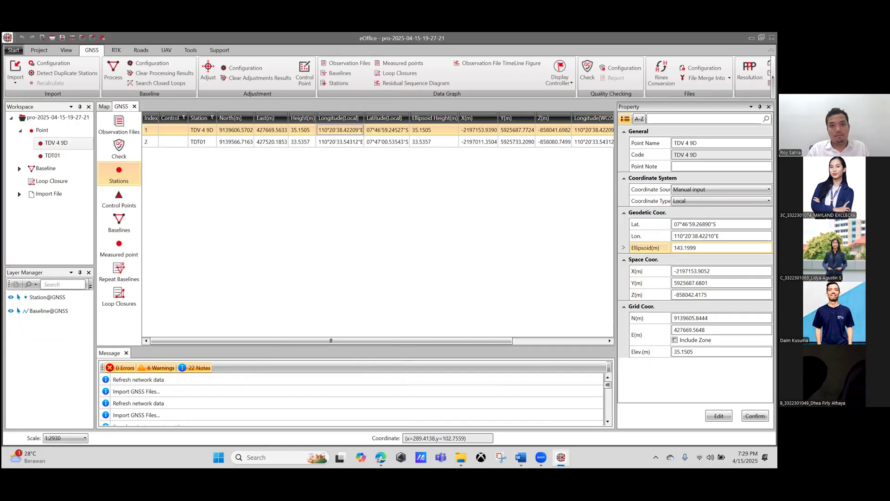
key(Return)
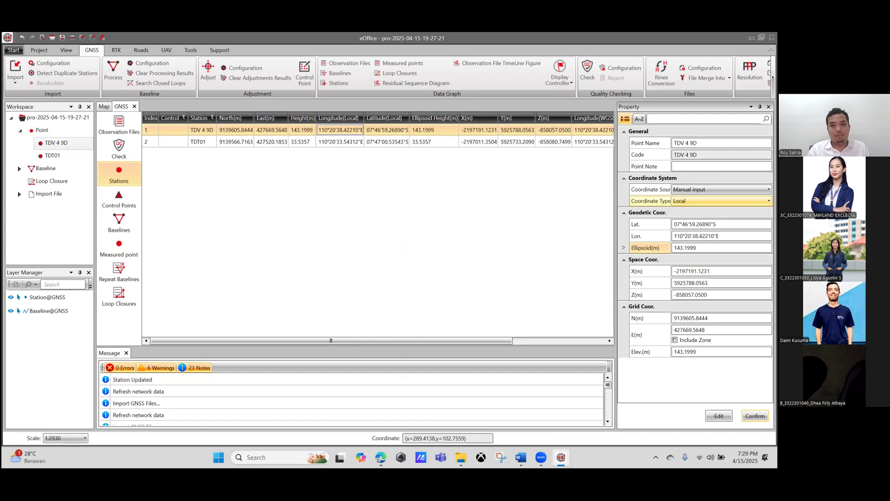
click(722, 201)
click(120, 171)
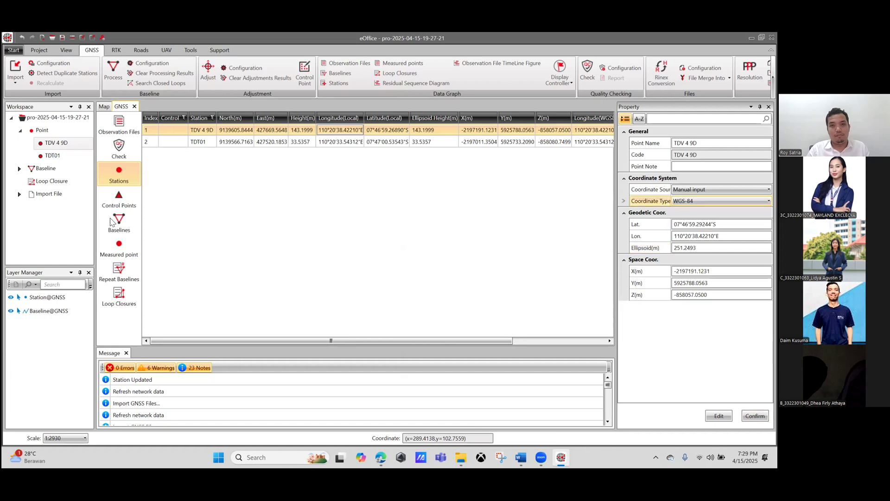
Step: Convert station TDV 4 9D to a control point and open the baselines list
click(171, 132)
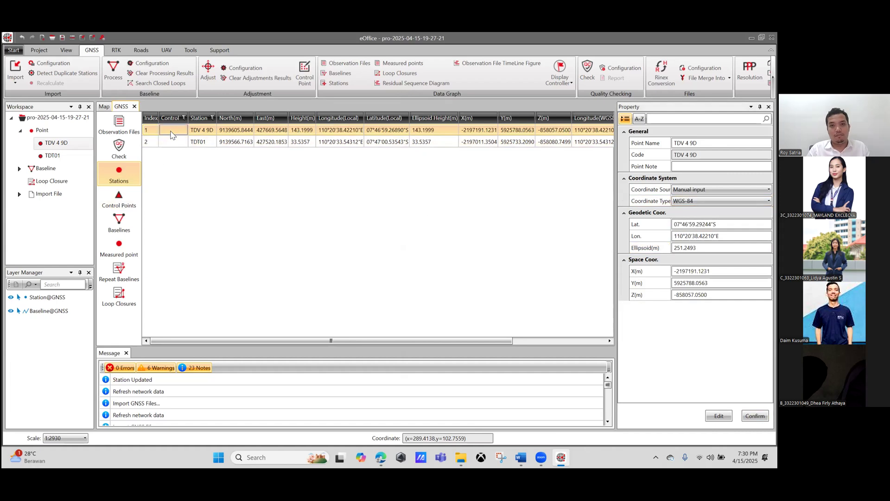
right_click(172, 134)
click(195, 138)
right_click(180, 133)
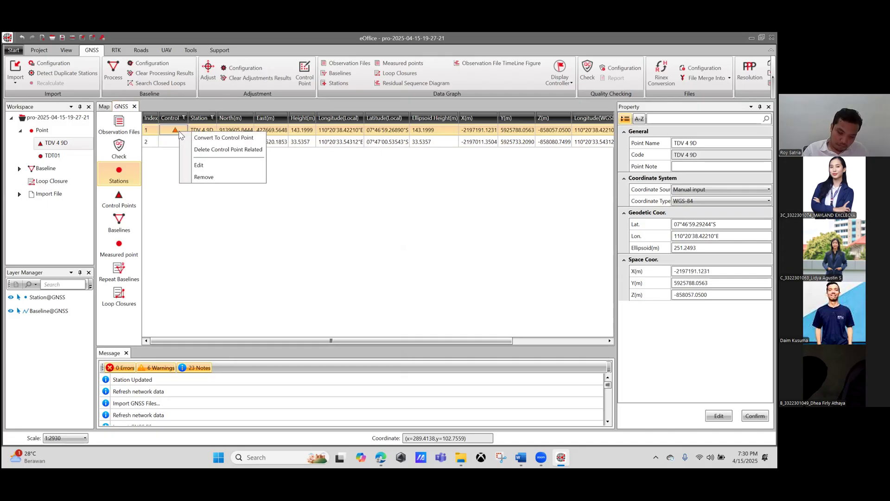
click(119, 223)
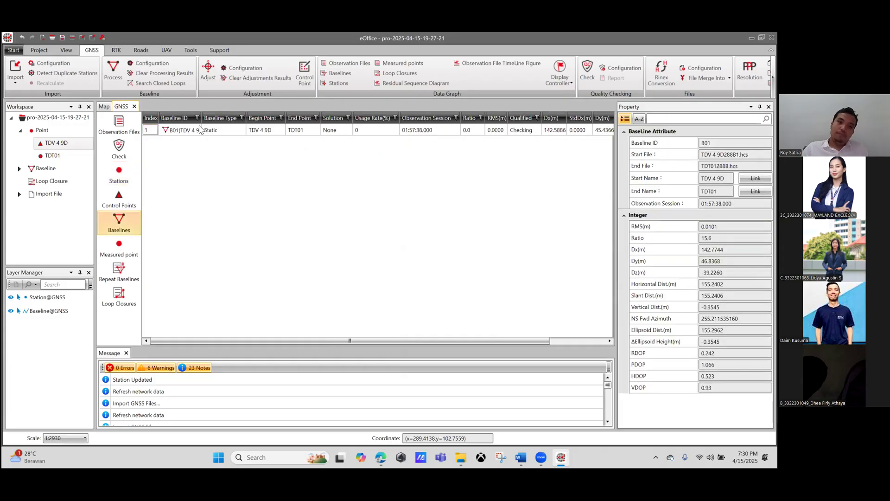
Step: Process the selected static baseline from TDV 4 9D to TDT01 and view it on the map
right_click(199, 129)
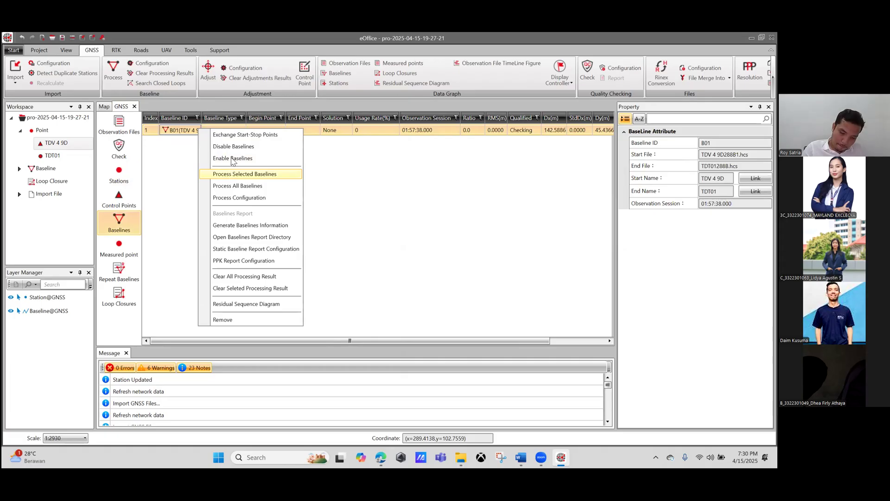
click(234, 174)
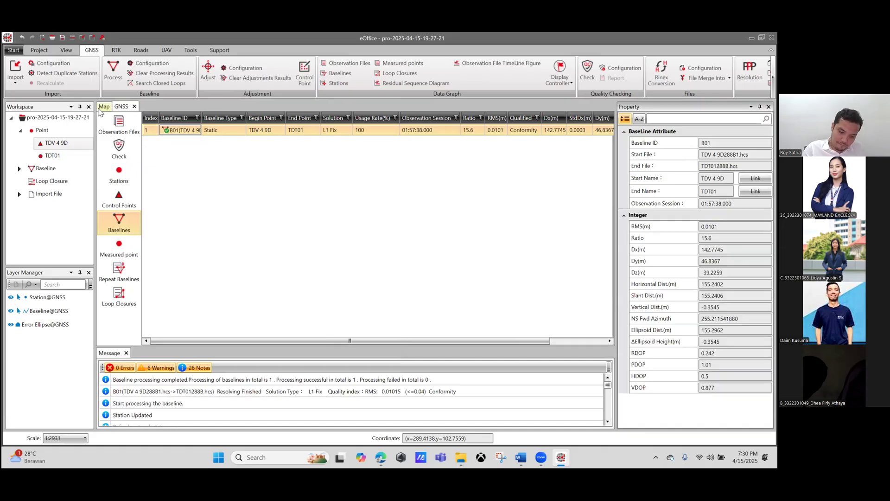
click(103, 107)
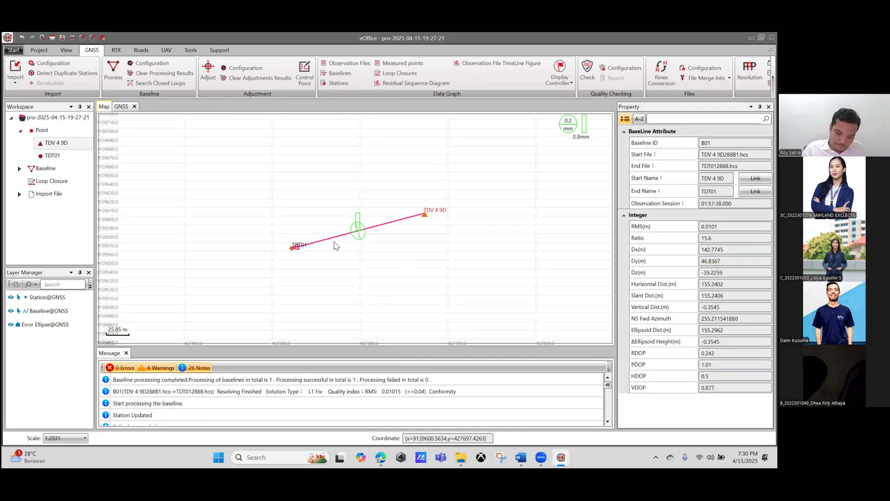
click(403, 200)
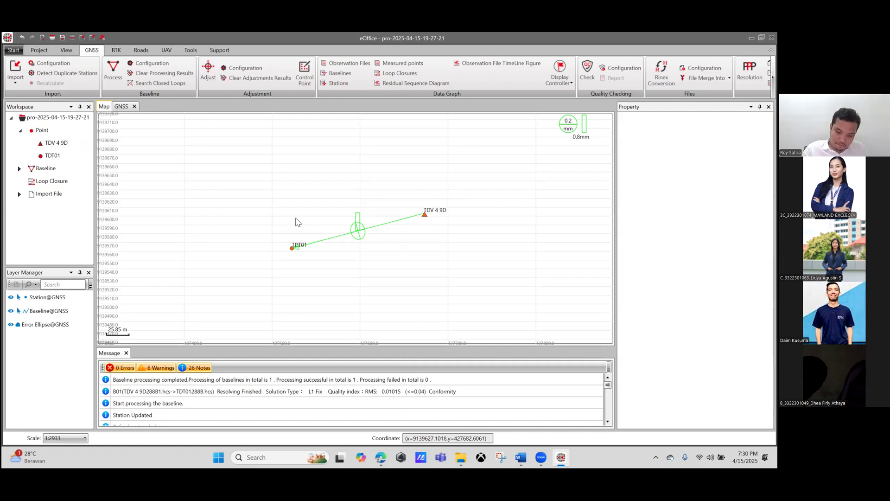
Step: Look through the stations list and the properties of observation file TDV 4 9D288B1.24o
click(122, 110)
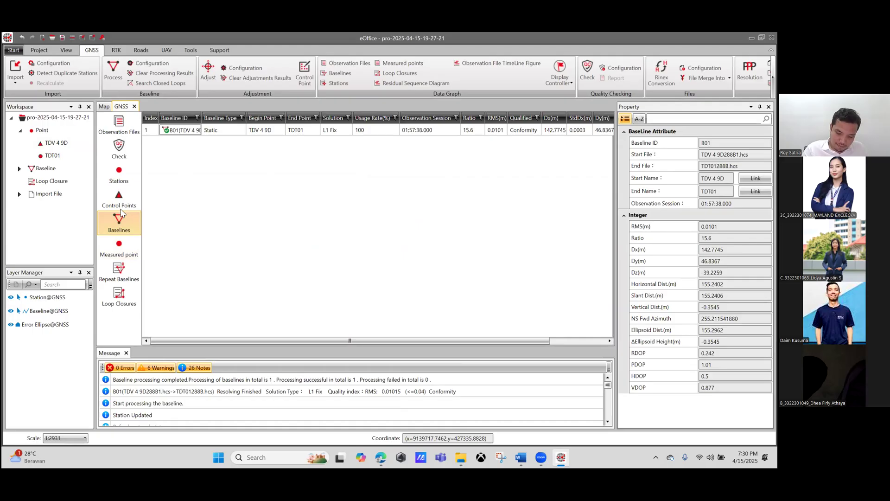
click(122, 165)
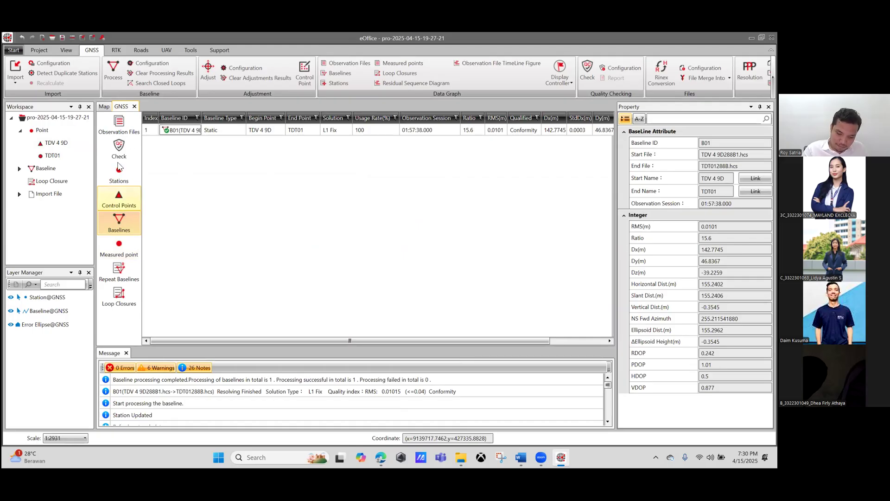
click(126, 154)
click(133, 172)
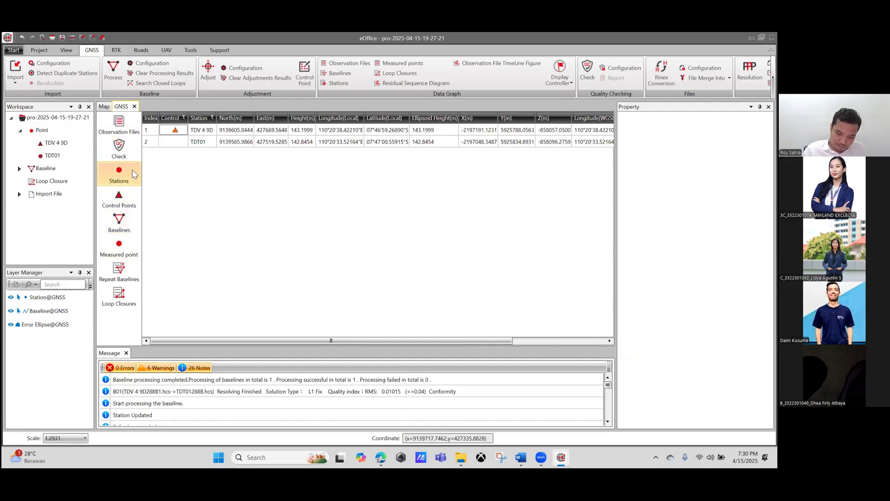
click(125, 130)
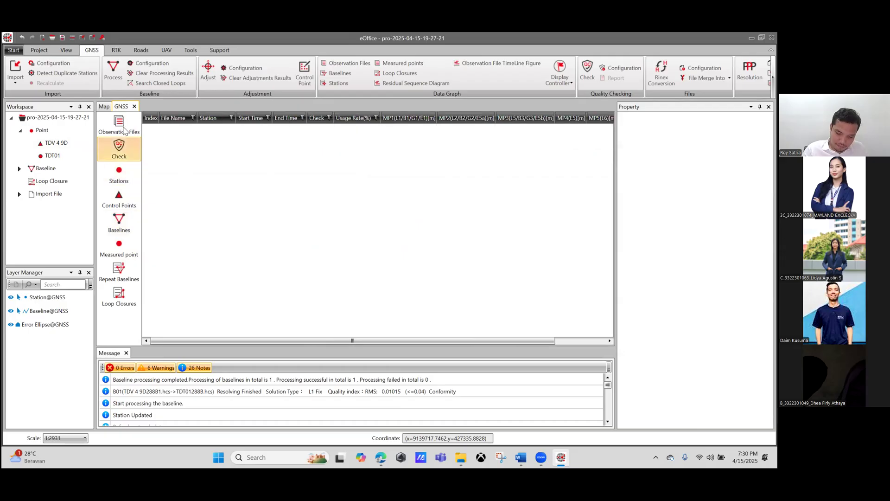
click(243, 134)
click(239, 133)
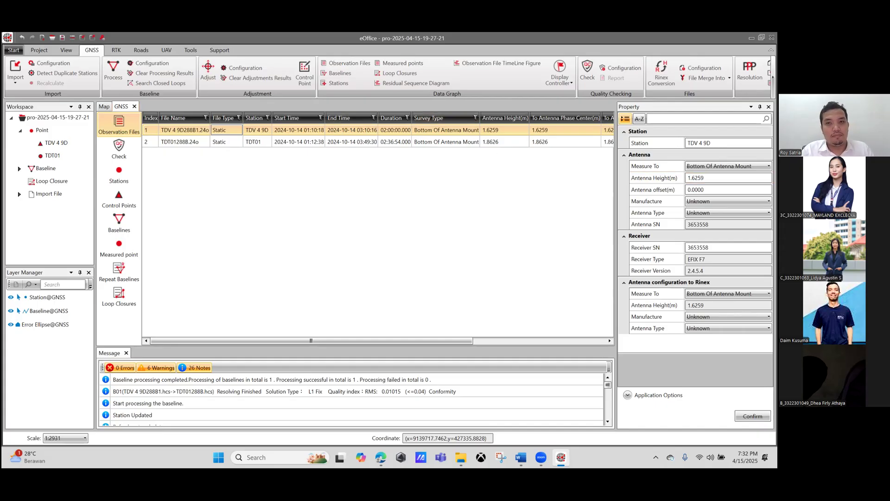
Step: Rename the station of observation file TDV 4 9D288B1.24o to BM 1 and apply the change
click(624, 154)
click(624, 155)
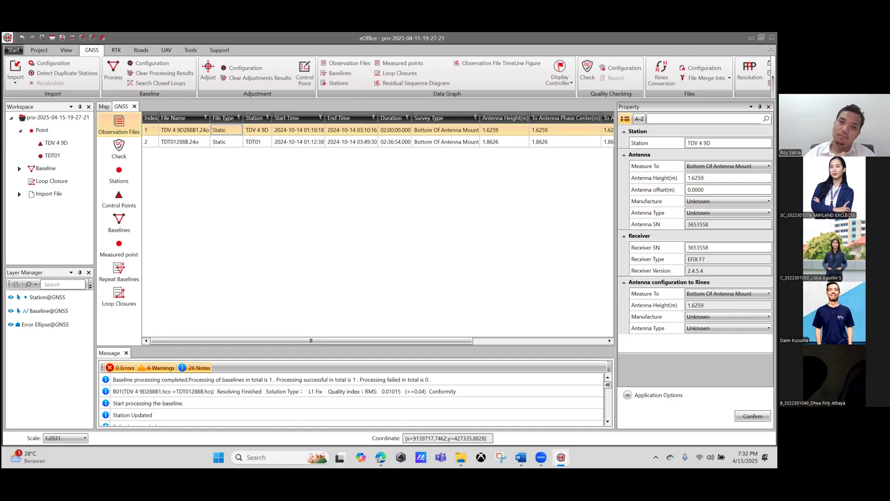
click(711, 143)
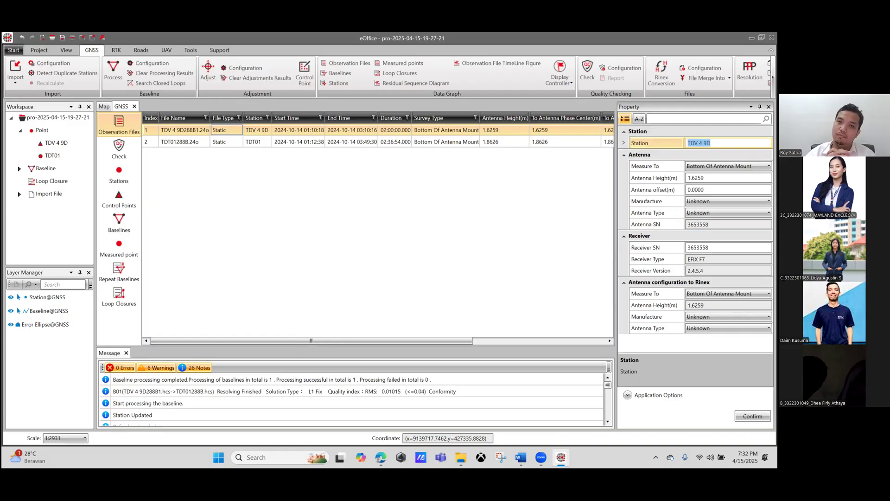
text(BM 1)
click(753, 416)
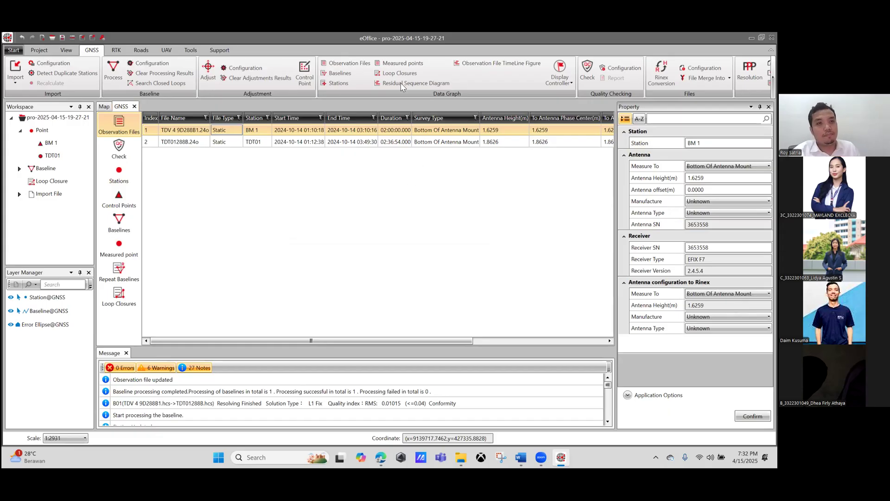
Step: Open the residual sequence diagram for baseline B01 between BM 1 and TDT01
click(439, 258)
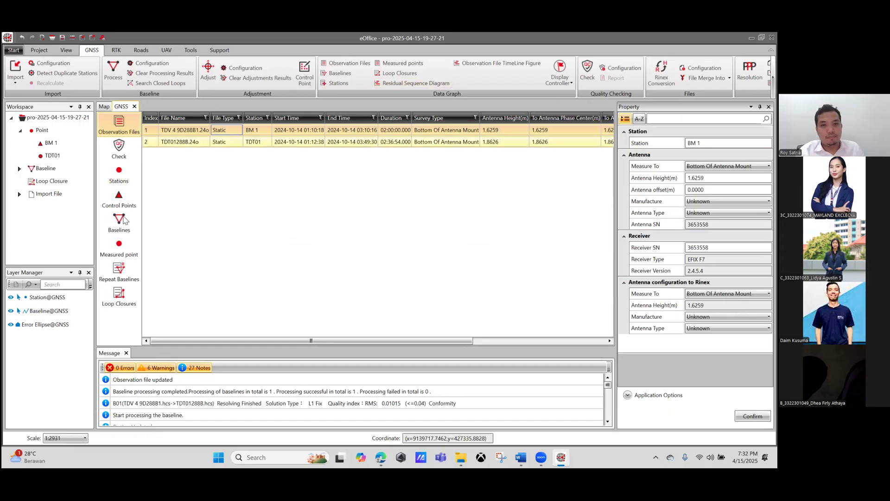
click(119, 221)
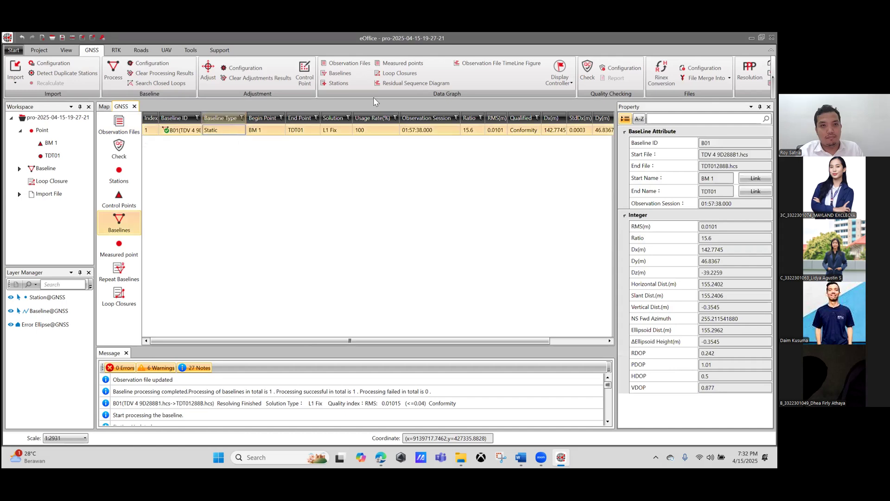
click(405, 84)
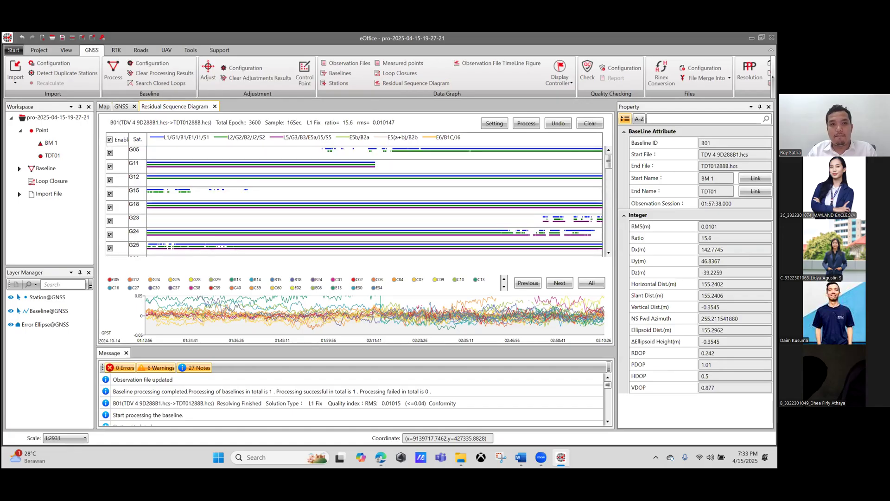
Step: Generate the standard Station Report for the project
click(773, 77)
click(773, 77)
click(772, 77)
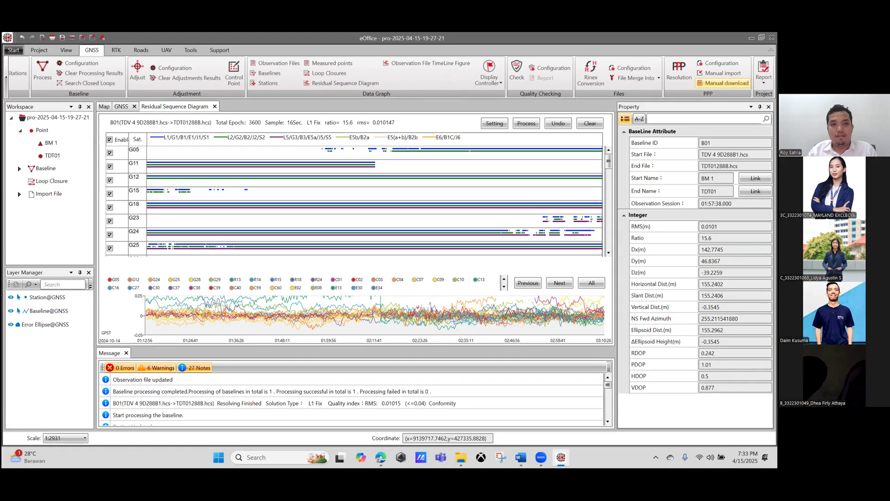
click(764, 76)
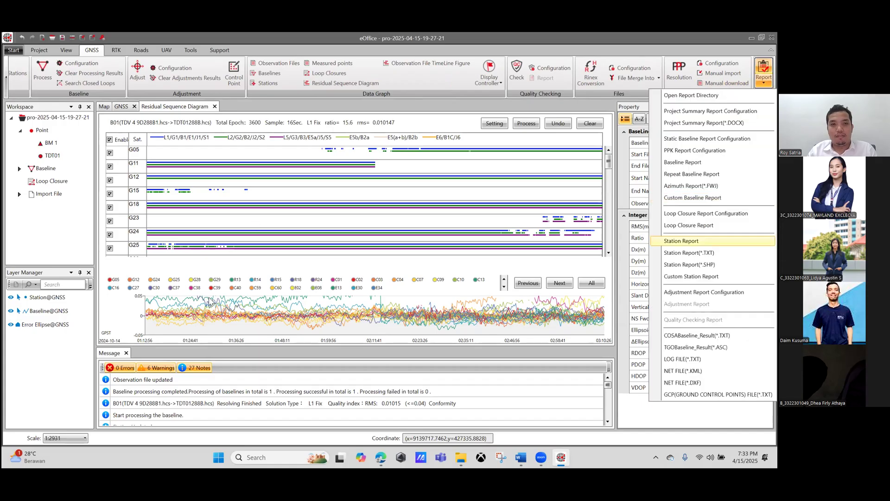
click(682, 241)
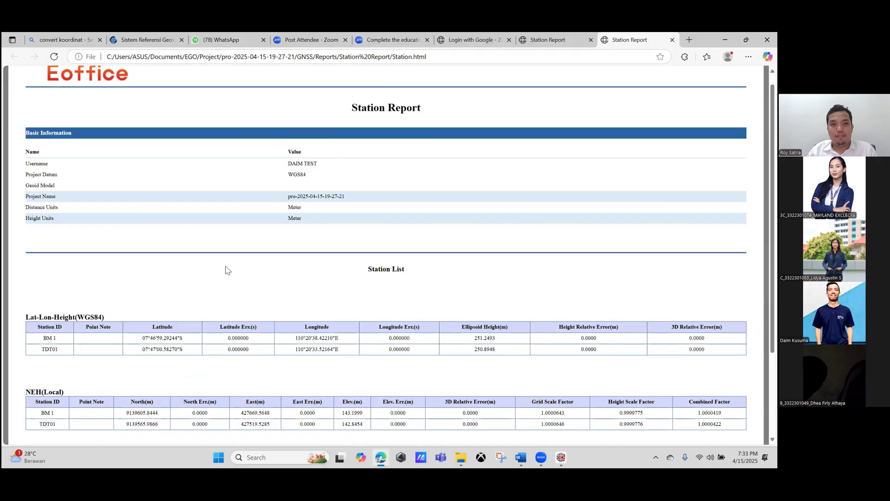
Step: Review the station report's basic information and the WGS84, NEH and local coordinates of BM 1 and TDT01
scroll(142, 261, down, 2)
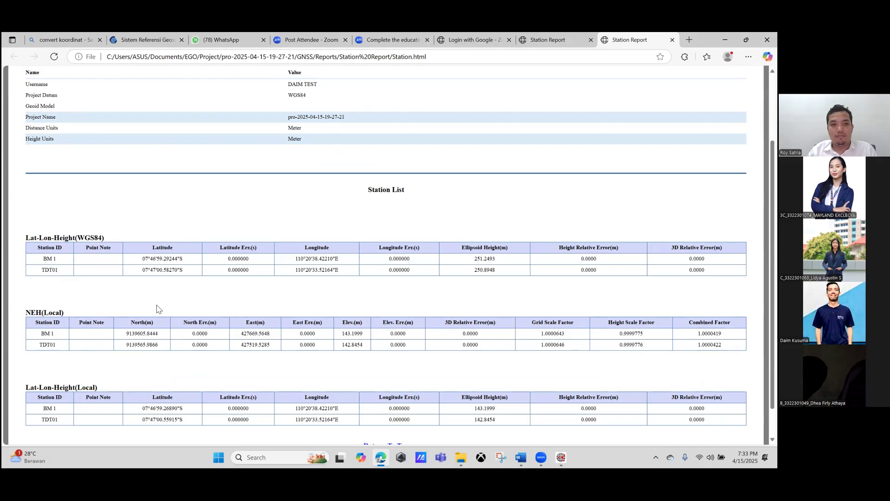
scroll(343, 311, down, 1)
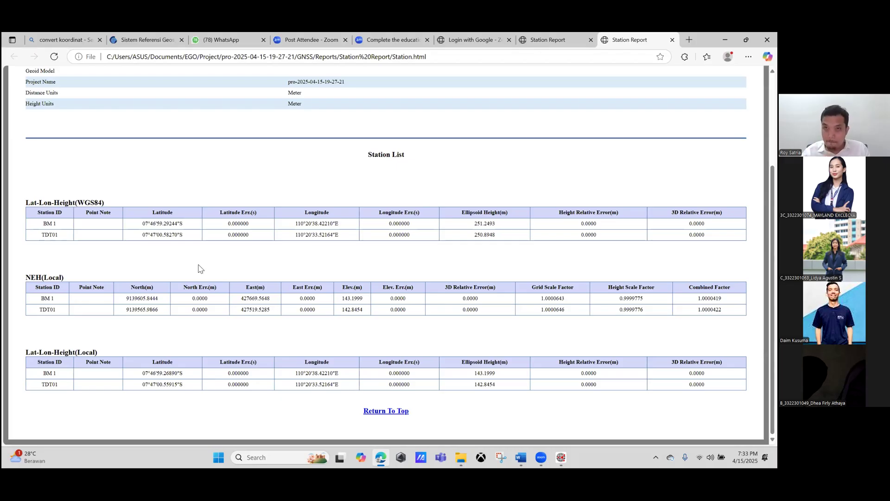
scroll(198, 270, up, 2)
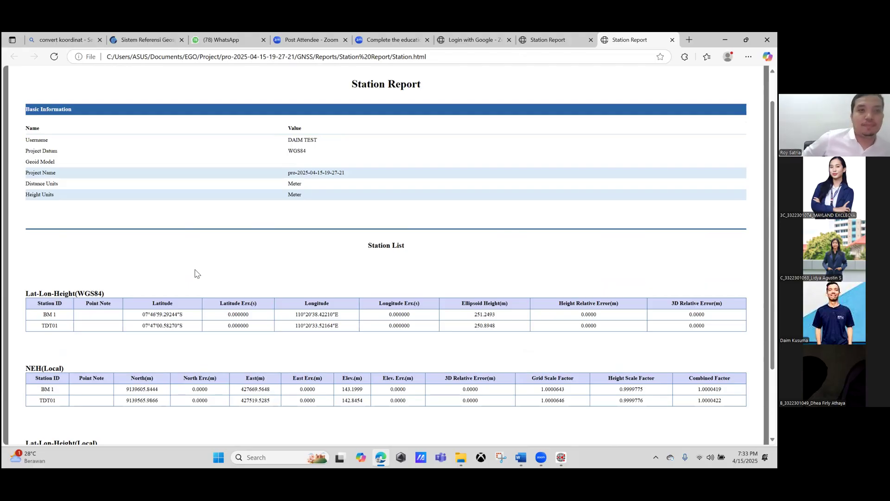
scroll(191, 281, down, 2)
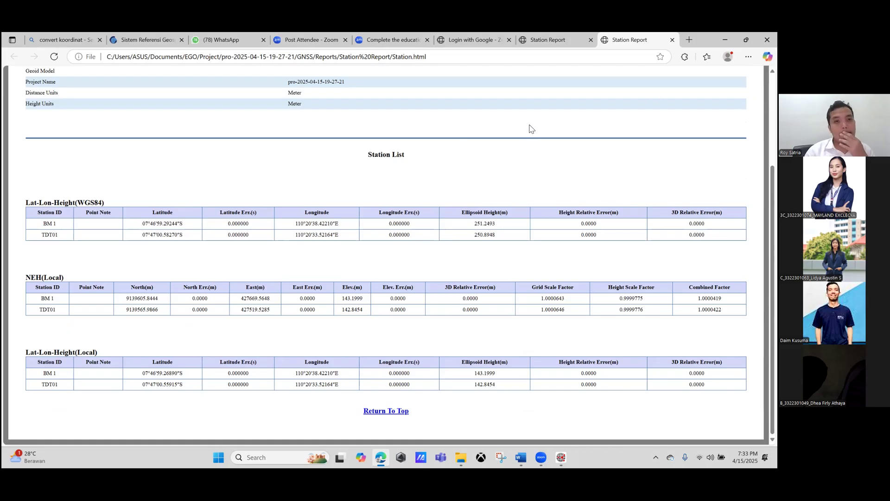
scroll(533, 127, up, 3)
scroll(533, 126, down, 3)
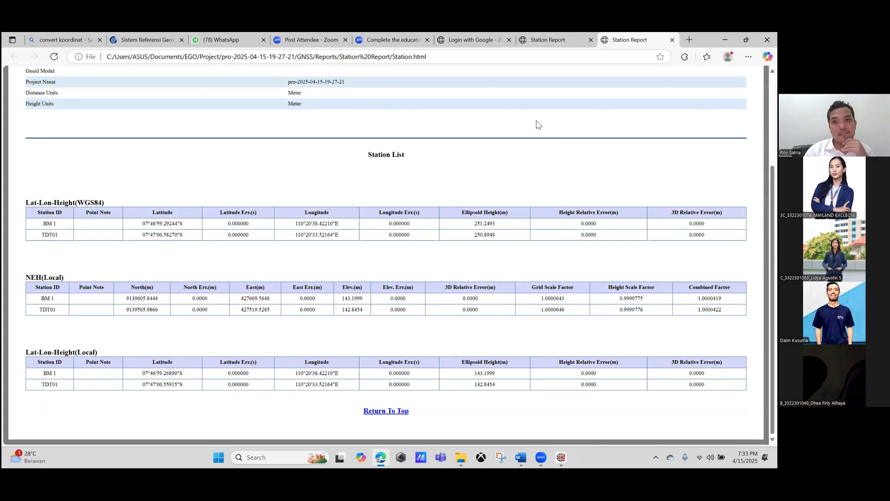
scroll(538, 124, up, 3)
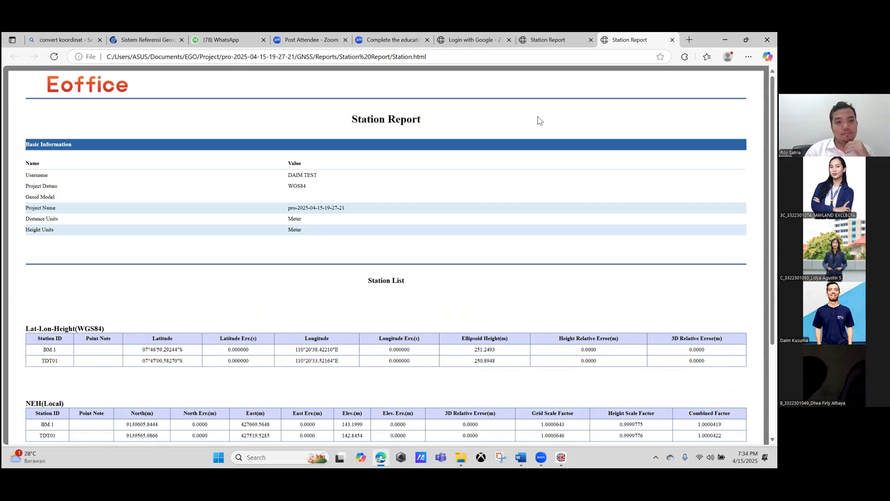
scroll(540, 120, down, 1)
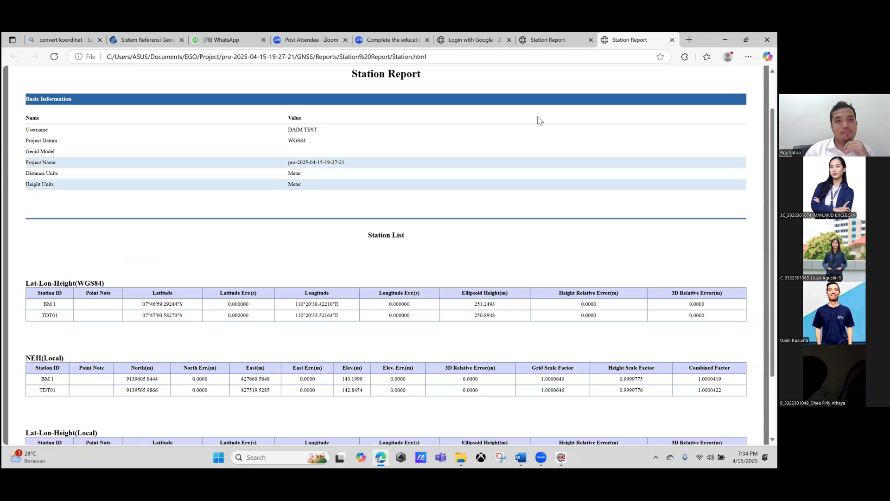
scroll(540, 121, down, 1)
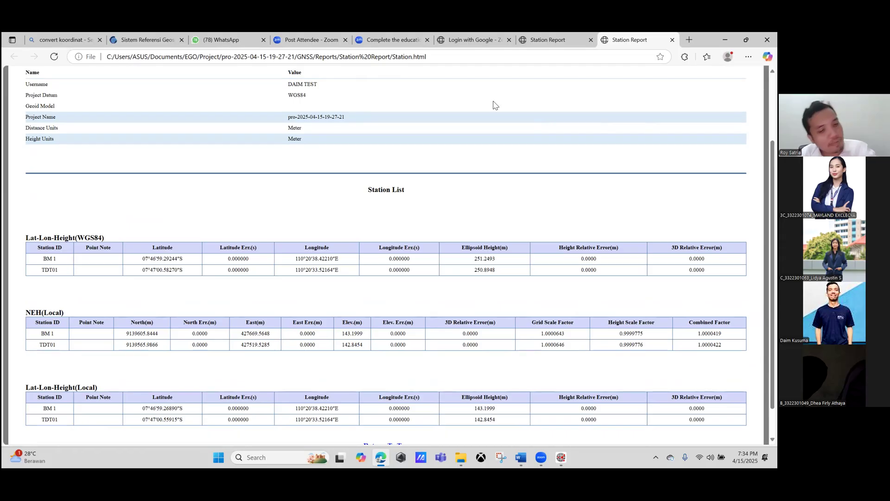
scroll(495, 104, down, 1)
scroll(501, 91, up, 3)
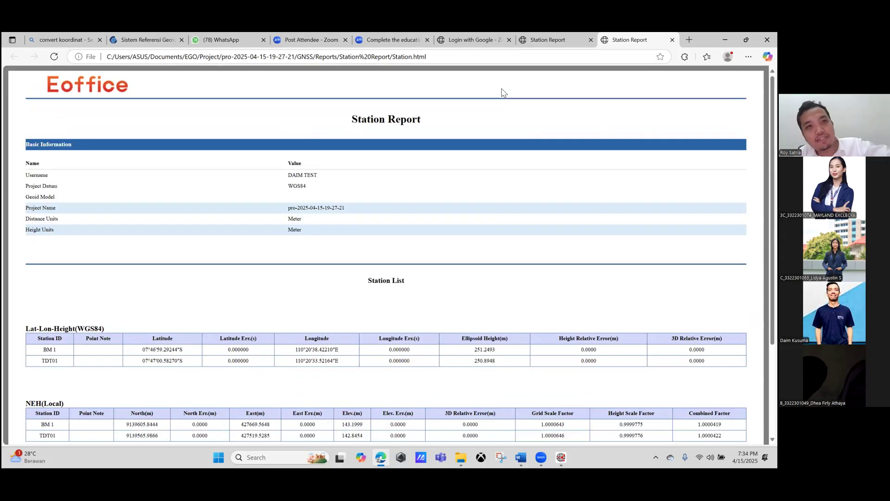
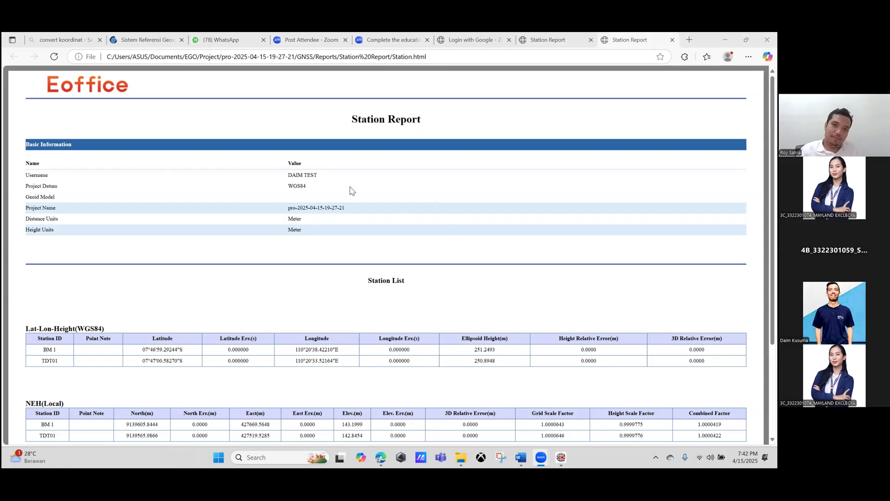
Step: Switch back to eOffice and exclude satellite G05's fragmented signal section, from about 01:59 to 02:24, in the residual sequence diagram
key(alt+Tab)
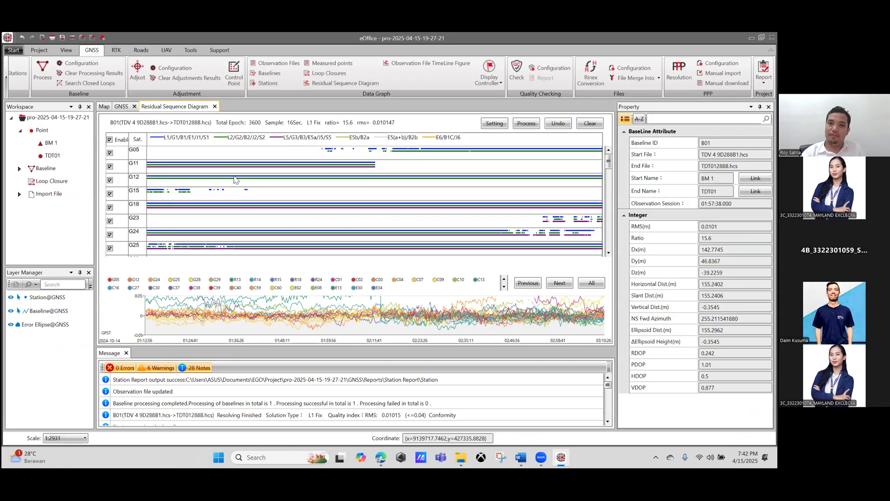
scroll(234, 185, down, 2)
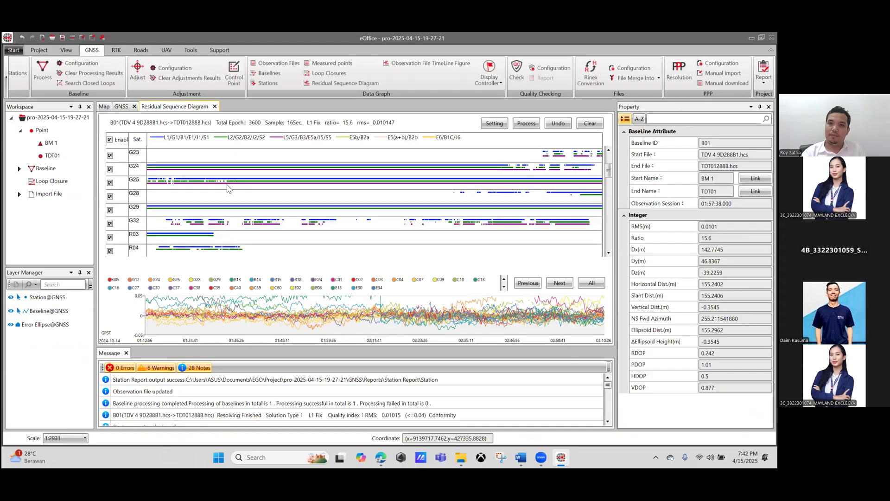
scroll(228, 186, down, 5)
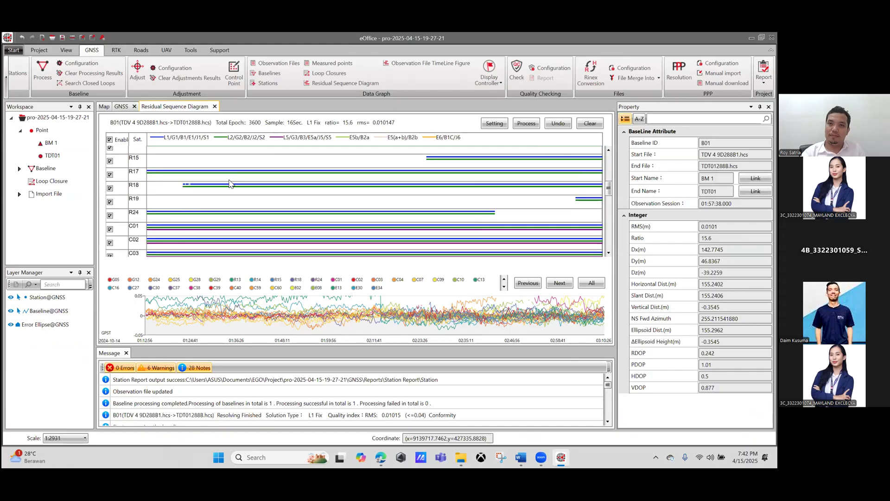
scroll(230, 183, down, 4)
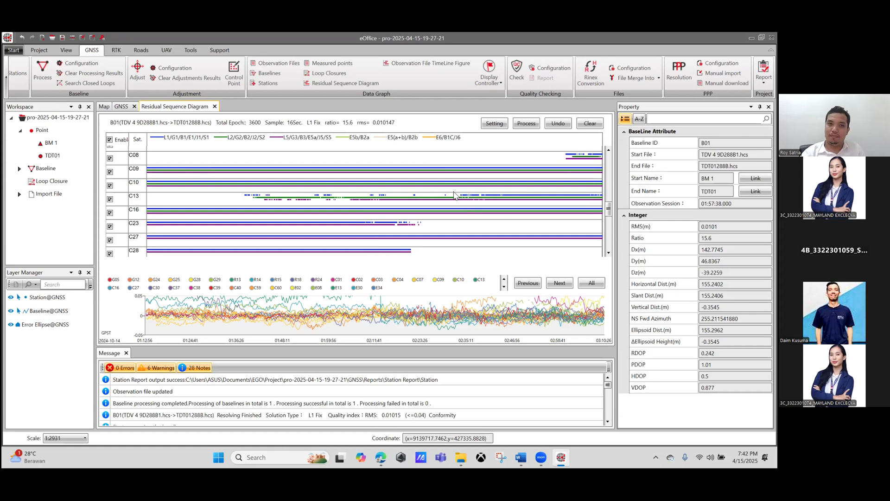
scroll(460, 184, up, 3)
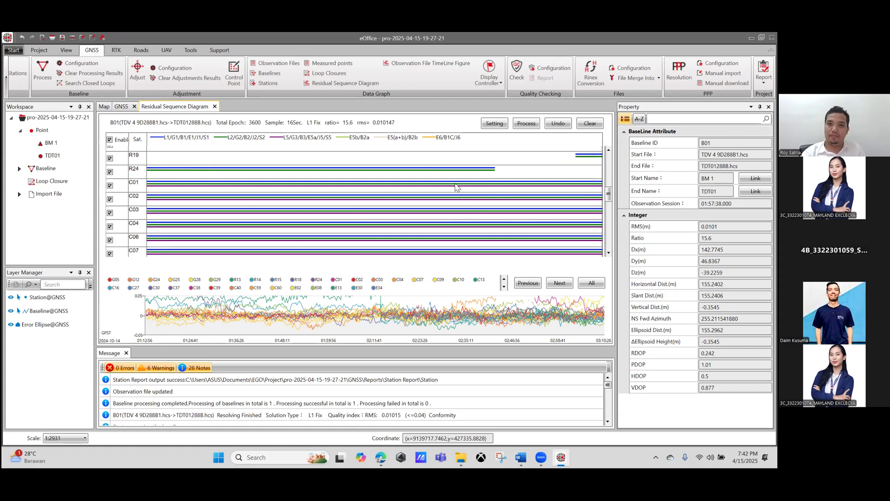
scroll(465, 183, up, 3)
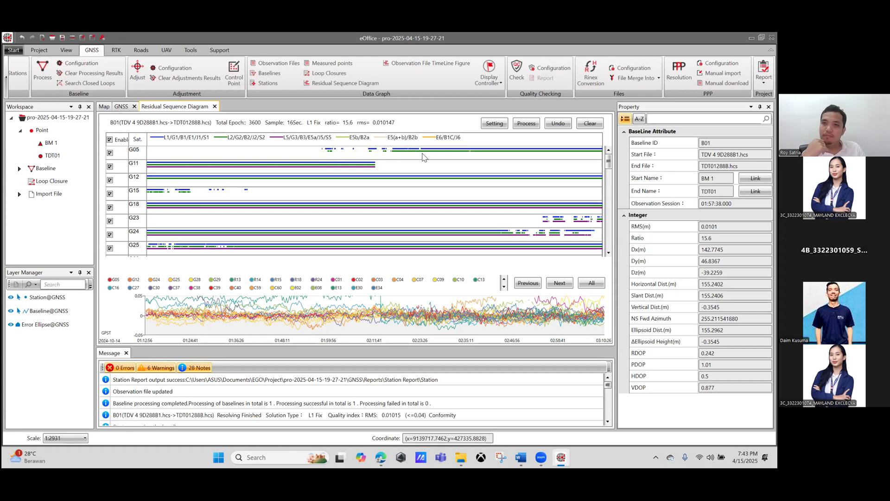
drag(324, 148, 425, 153)
key(Delete)
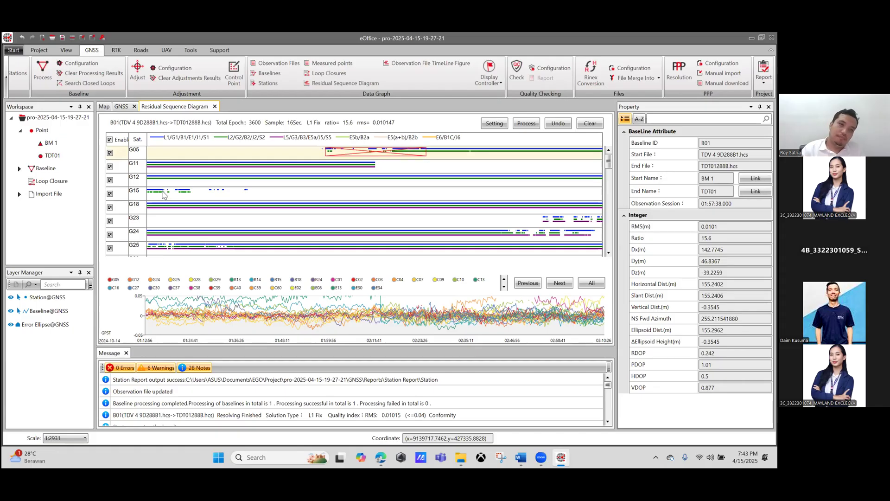
Step: Exclude fragmented signal sections of satellite G15, about 01:17 to 01:22, and satellite G24, about 02:46 to 03:08, in the residual sequence diagram
click(163, 195)
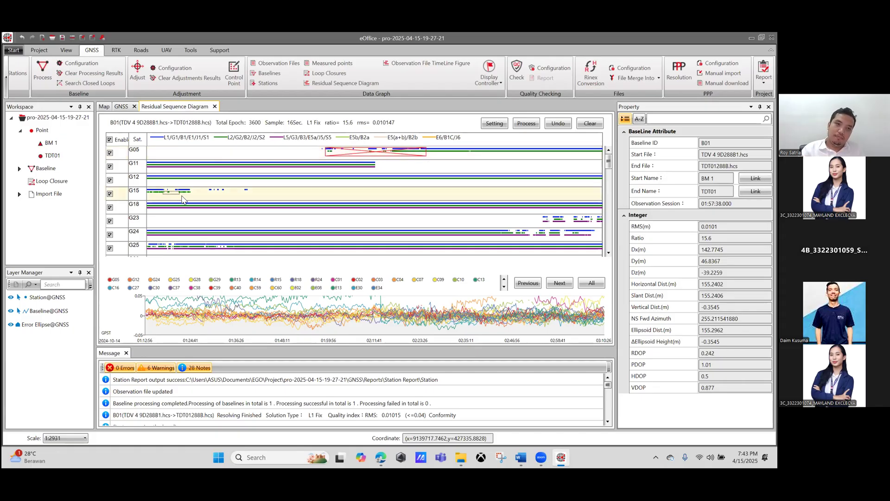
drag(182, 196, 182, 197)
key(Delete)
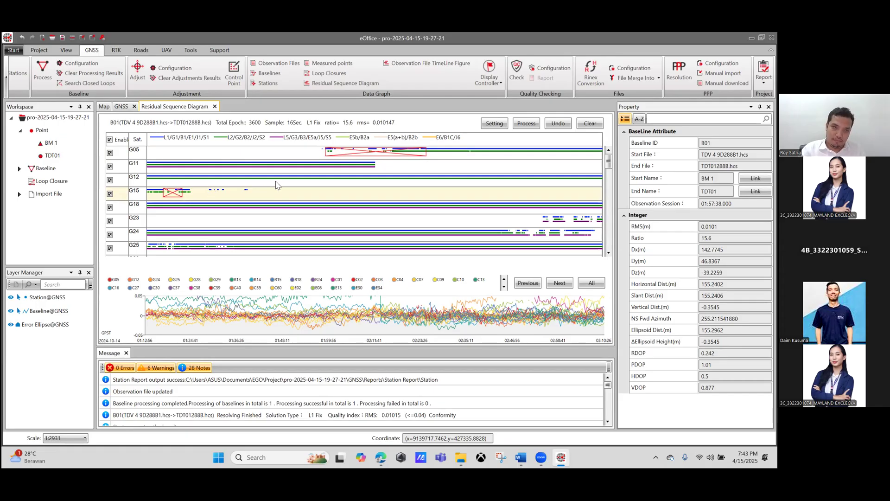
click(510, 236)
drag(541, 238, 595, 240)
Step: Exclude fragmented signal sections of satellite G25, about 01:14 to 01:36, and satellite G32, about 01:57 to 02:44
scroll(278, 225, down, 1)
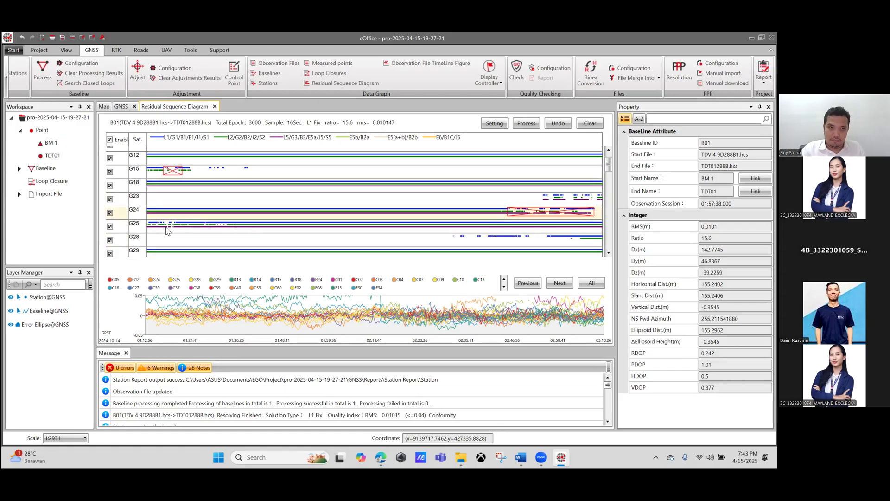
drag(150, 226, 238, 231)
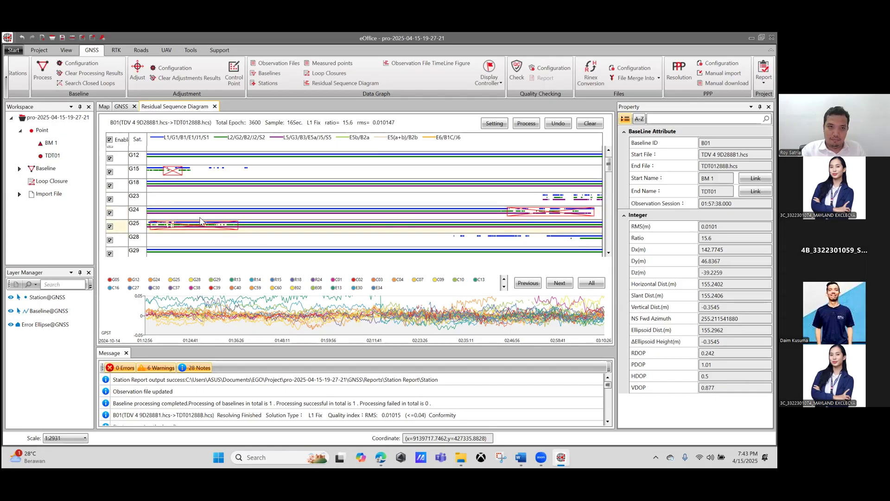
scroll(198, 220, down, 1)
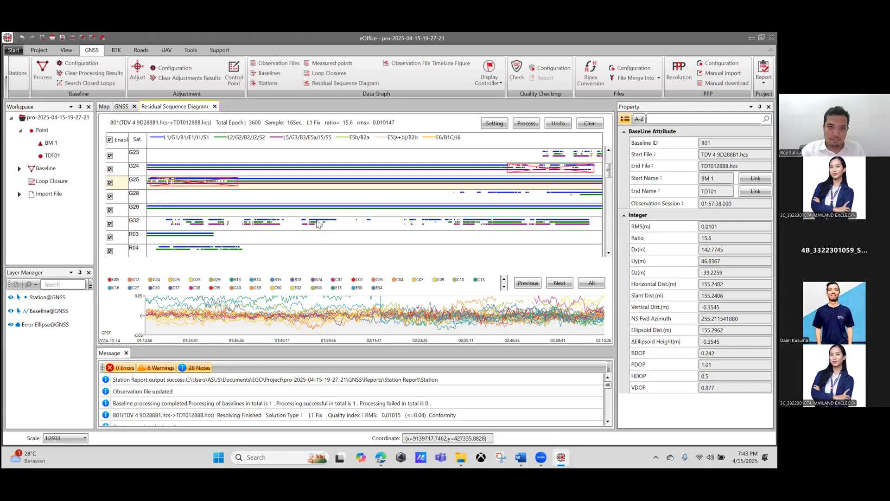
mouse_move(320, 222)
mouse_down()
mouse_move(503, 230)
mouse_move(310, 232)
mouse_up()
scroll(229, 211, down, 1)
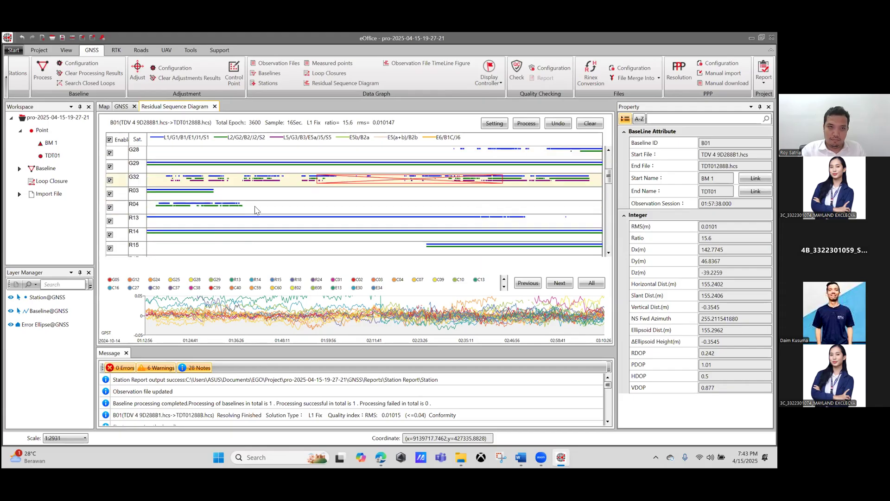
Step: Check the remaining satellites' signal rows and reprocess baseline B01 with the marked sections excluded
scroll(258, 208, down, 1)
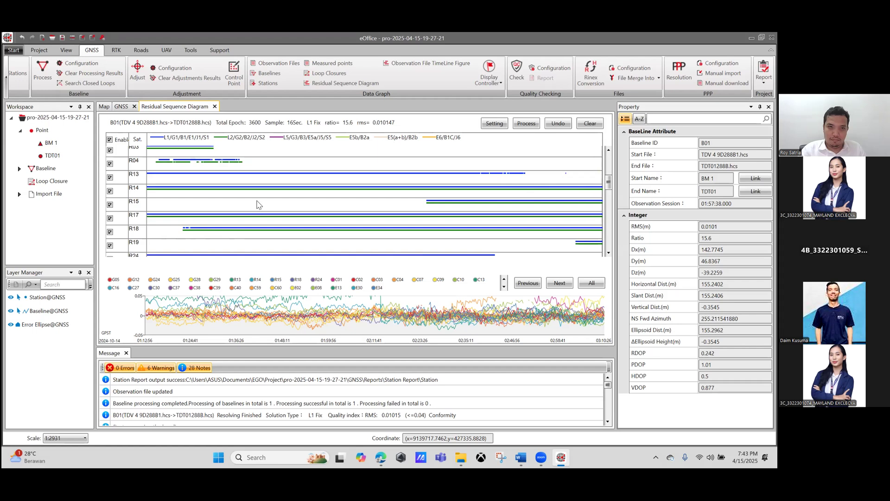
scroll(258, 205, down, 1)
scroll(342, 252, up, 5)
click(530, 126)
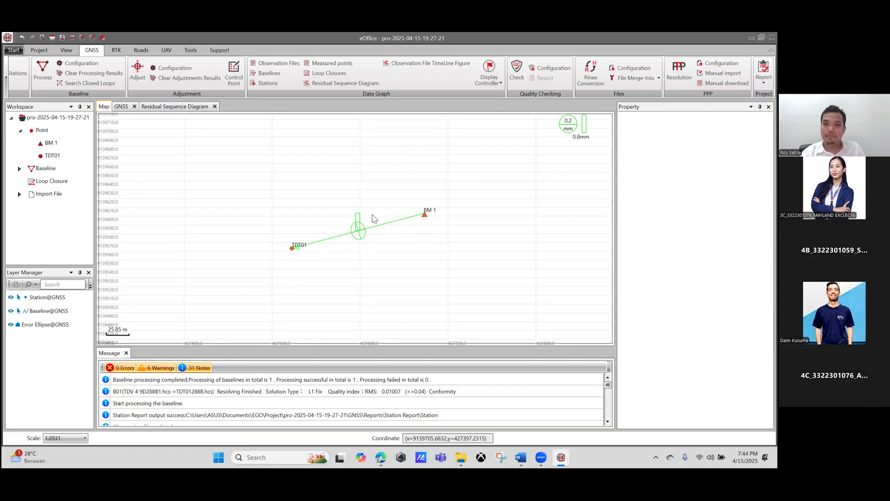
Step: Return to the residual sequence diagram of baseline B01 and disable satellite G23
click(344, 84)
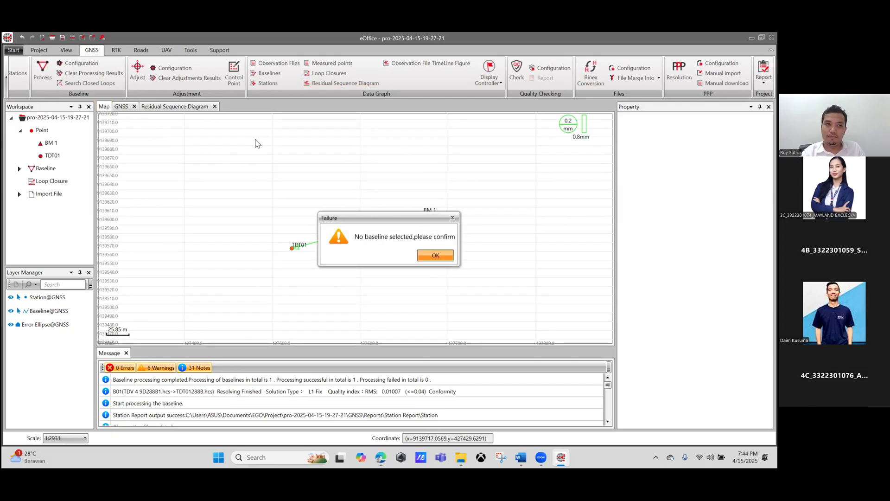
key(Return)
click(352, 85)
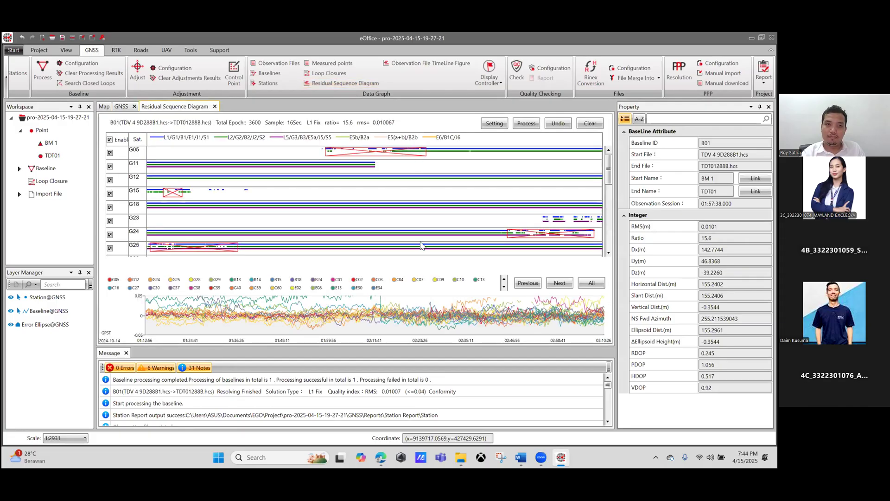
click(110, 221)
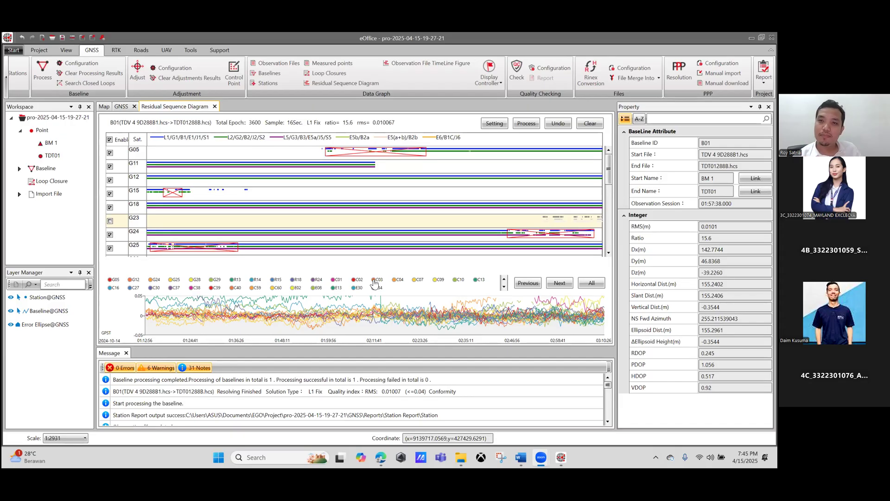
click(251, 415)
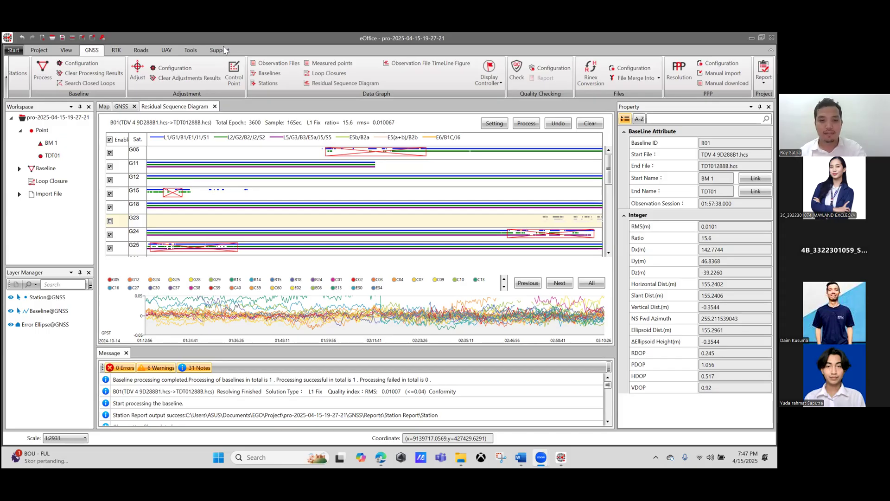
Step: Switch to WhatsApp Web and send the contact with unread messages "Misal di up gmn mas?" and "ada batesannya ga?"
key(alt+Tab)
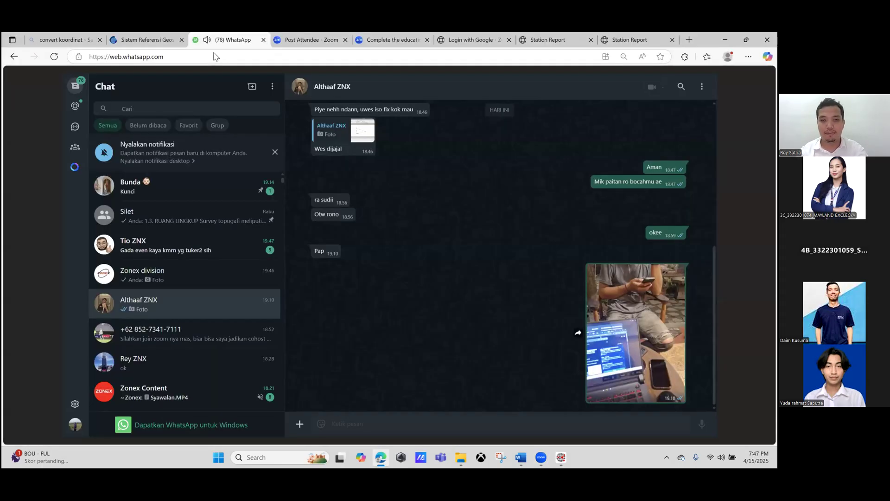
click(171, 248)
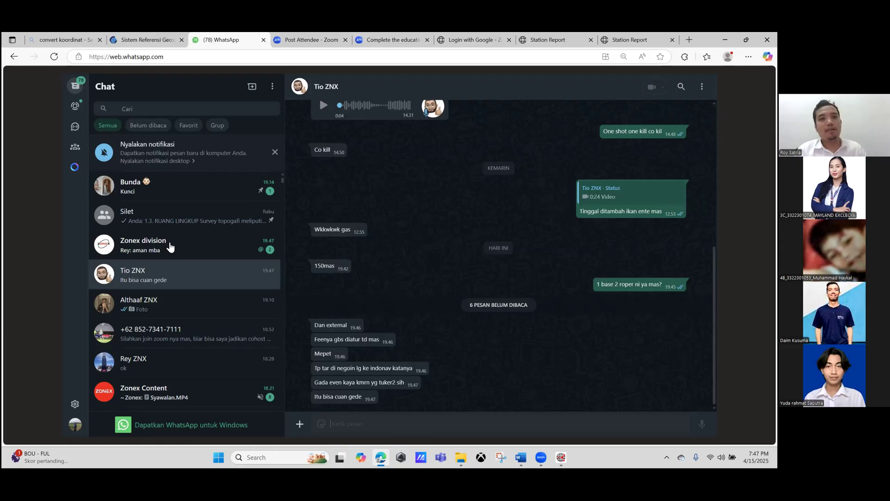
text(Misal di up gm)
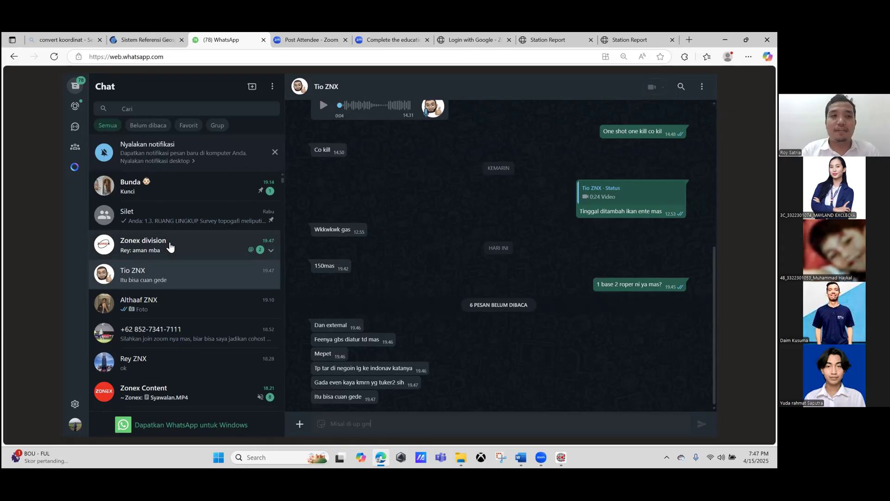
text(n)
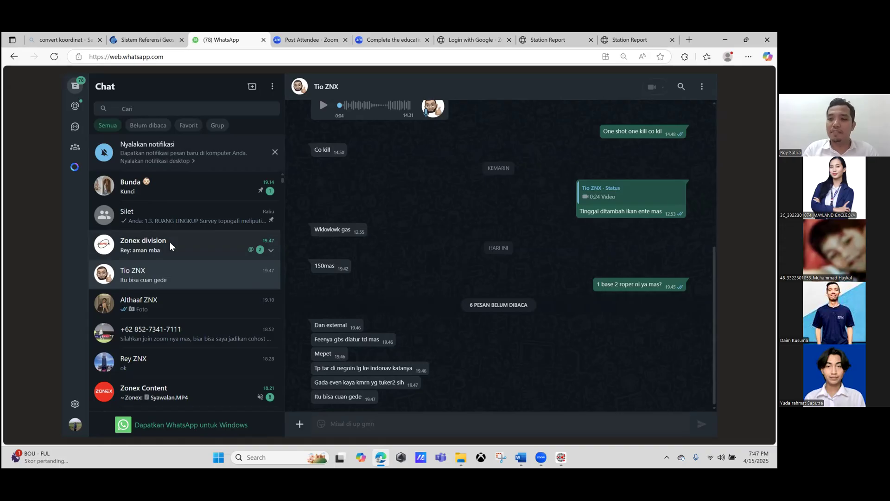
text( mas?)
key(Return)
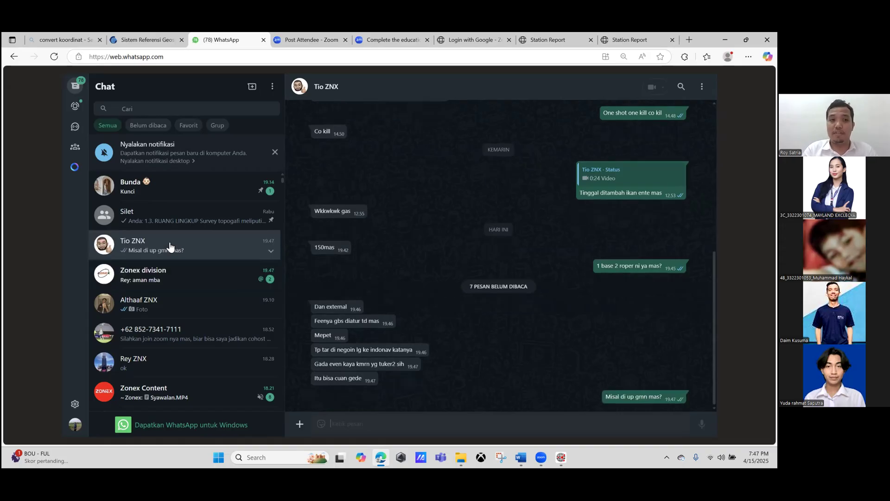
text(ada batesa)
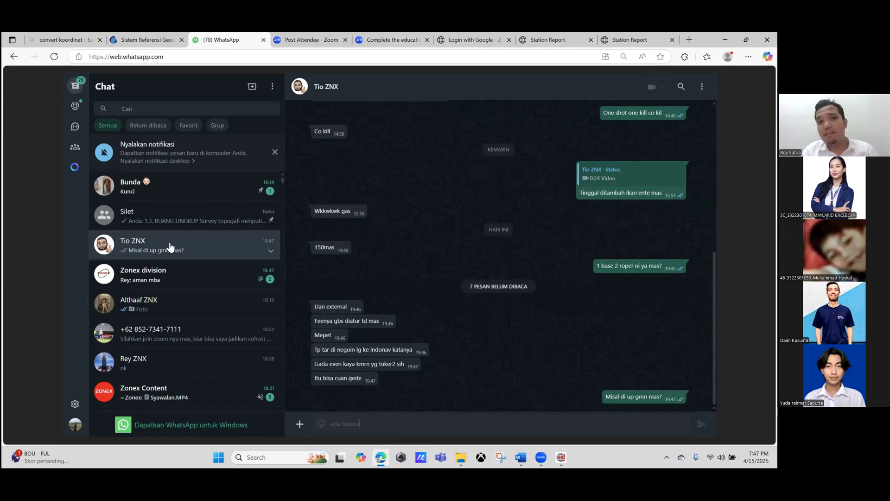
text(nnya ga)
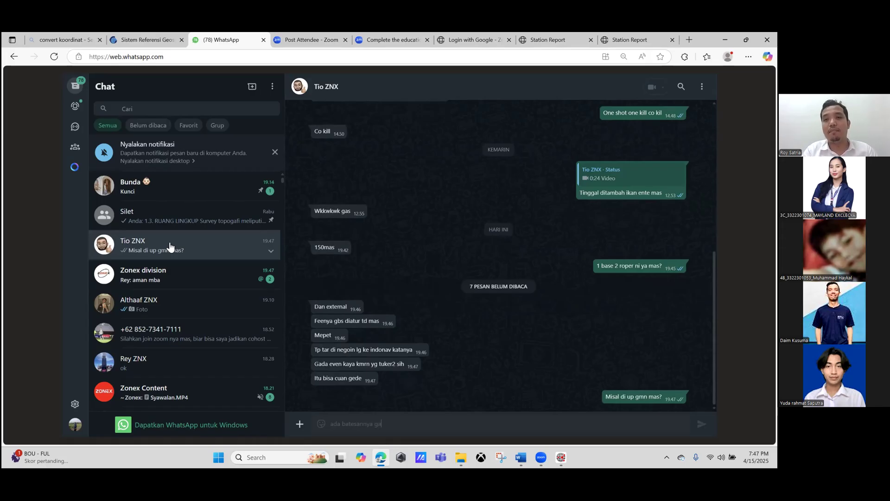
key(Return)
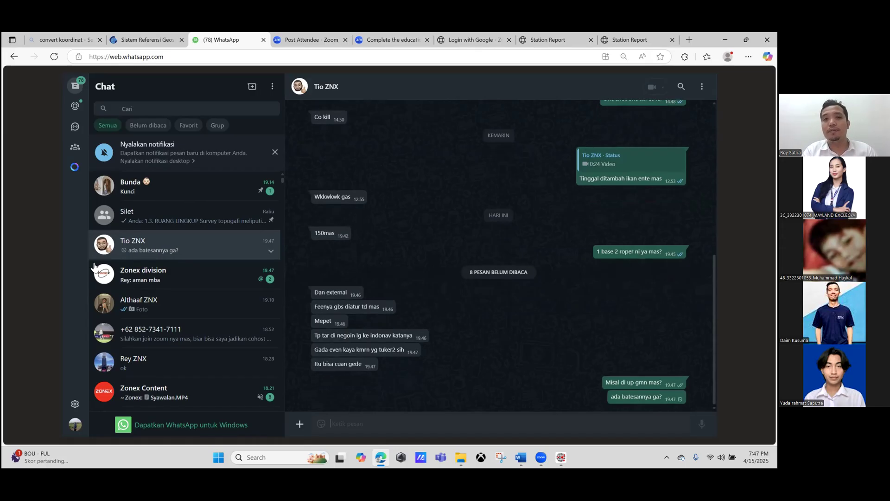
Step: Check the Zonex division group chat, and reply to the previous contact with "Insya Allah aman sih mas" and "cm ya gatau wkwkw"
click(178, 273)
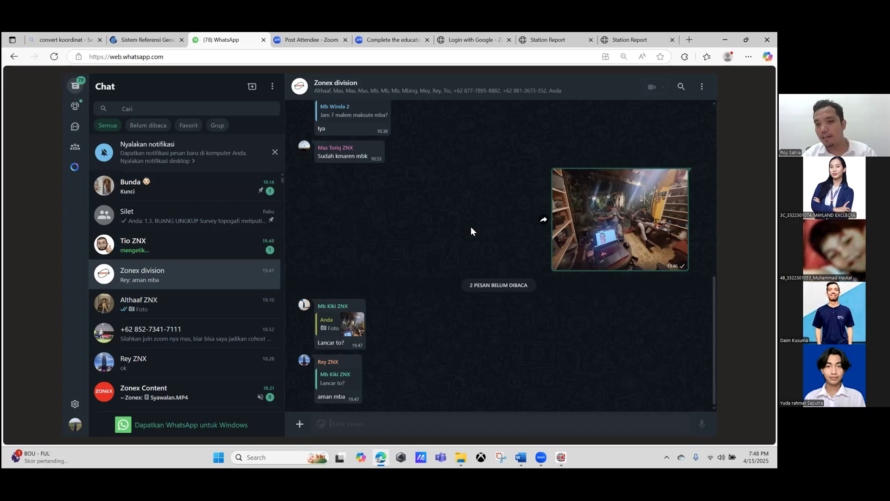
click(210, 248)
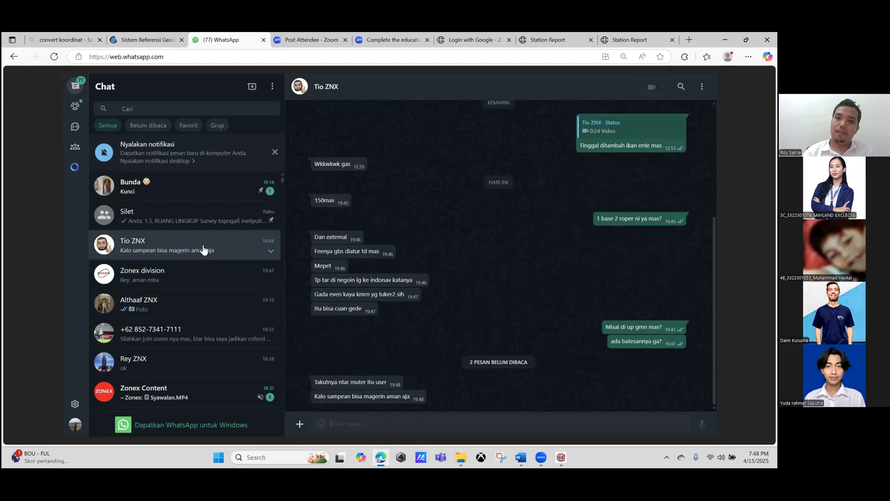
text(Insya Allah aman s)
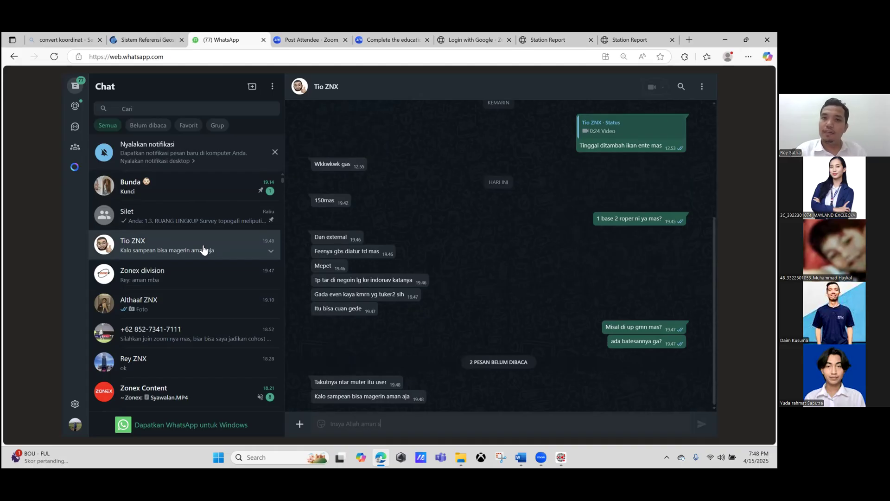
text(ih mas)
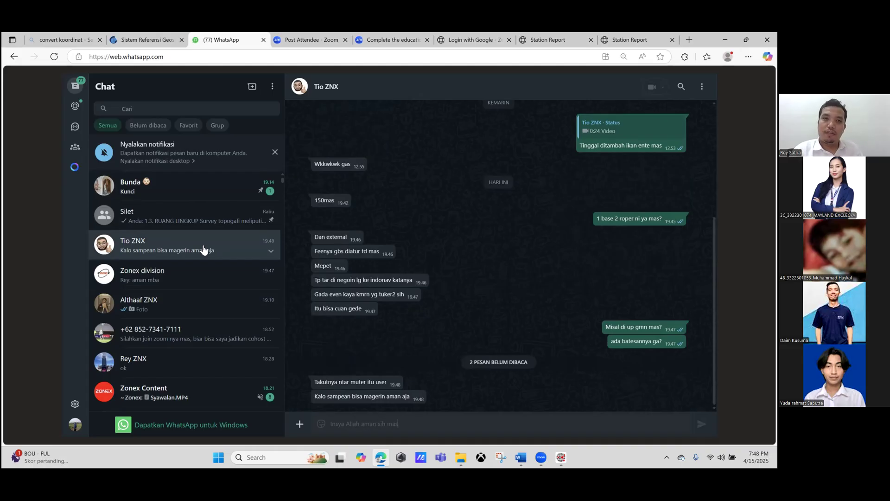
key(Return)
text(cm ya ga)
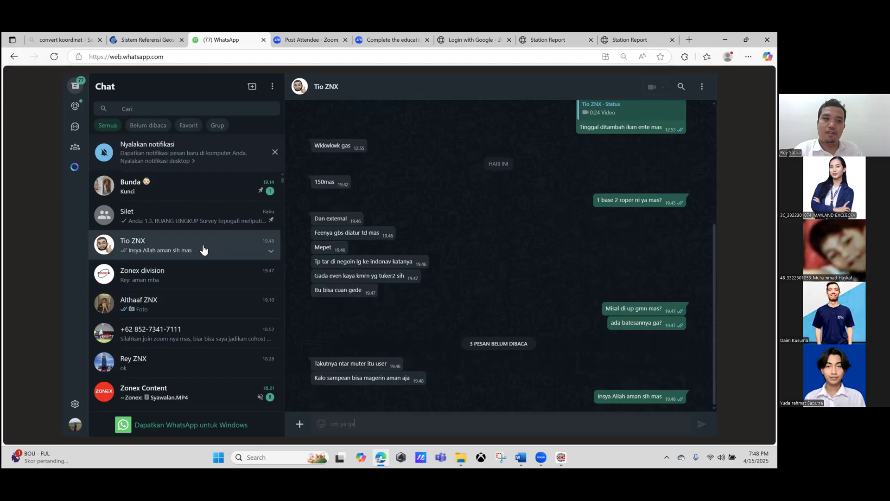
text(tau wkwkw)
key(Return)
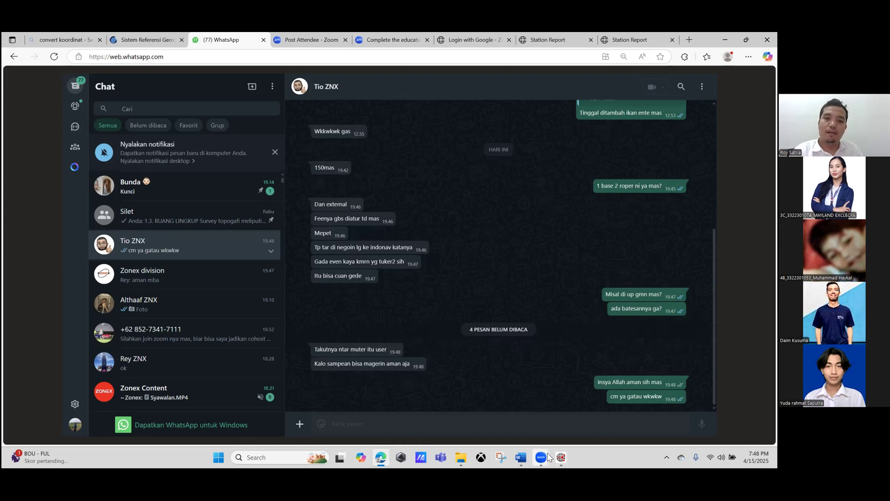
Step: Switch to the Zoom screen sharing controls and the Zoom Meeting window
mouse_move(548, 458)
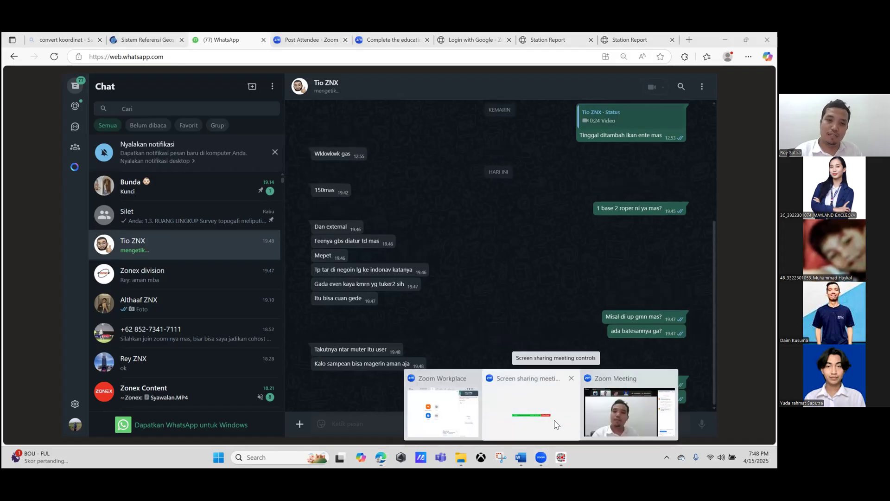
click(508, 424)
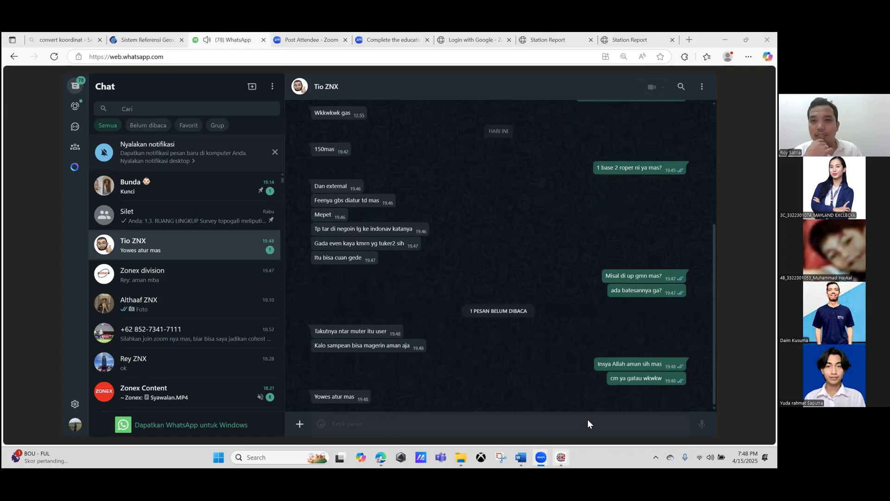
mouse_move(541, 458)
click(608, 404)
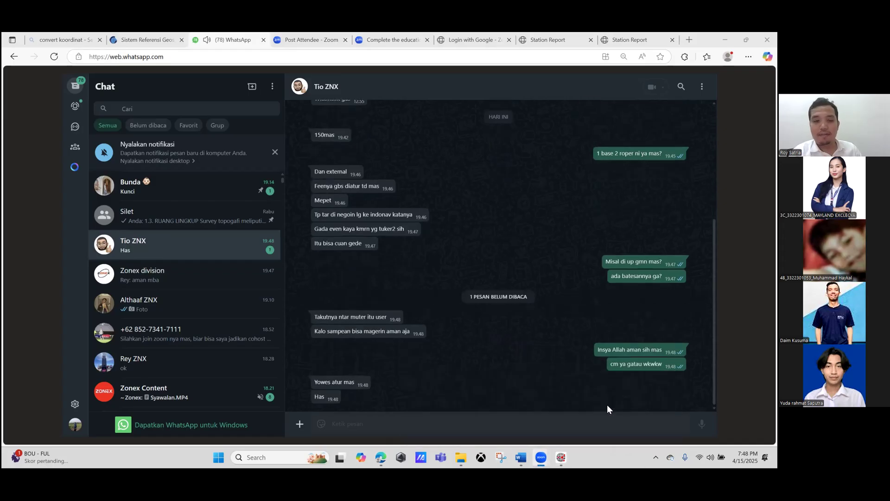